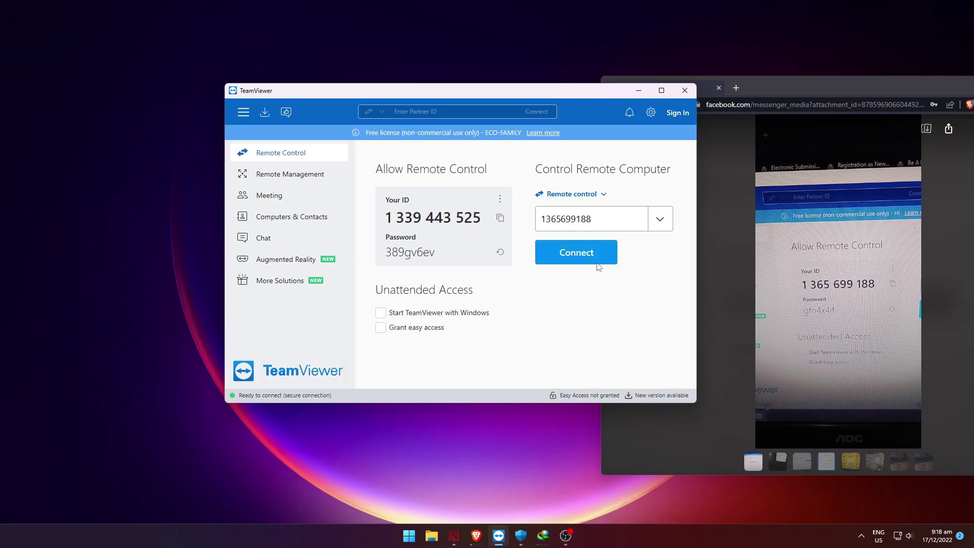
- Connect to the partner's computer and log on with the partner's password
left_click(596, 257)
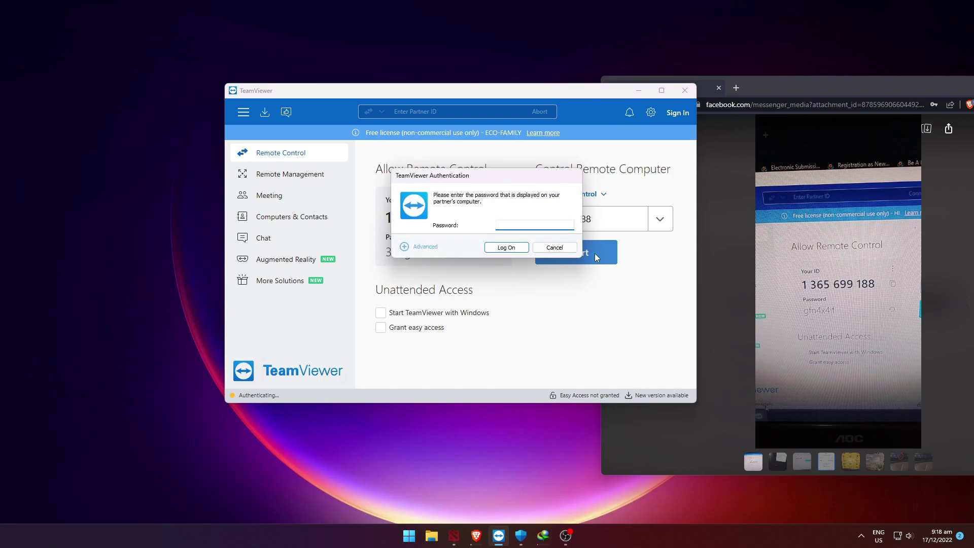
left_click(513, 247)
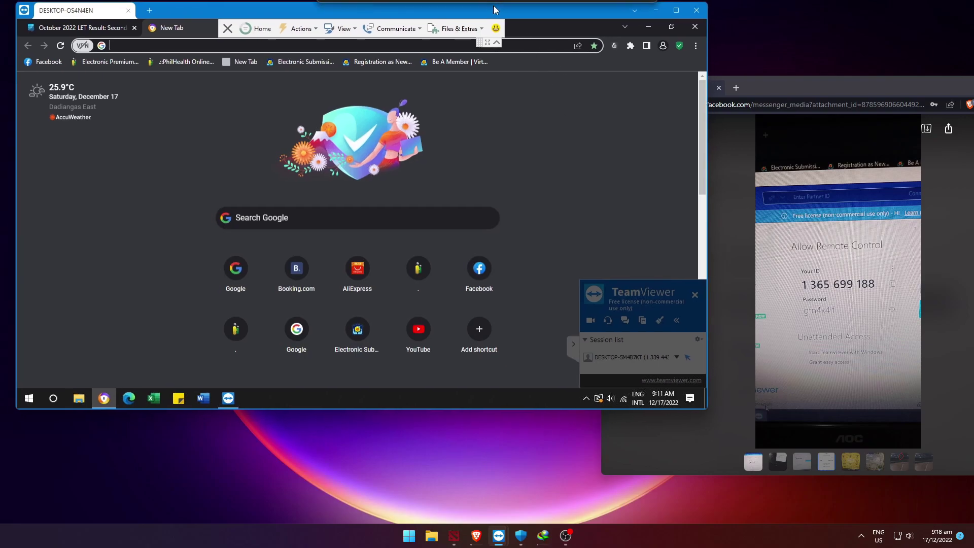
- Maximize the remote session and run a Google search for 'itzatech' in Chrome
left_click(710, 24)
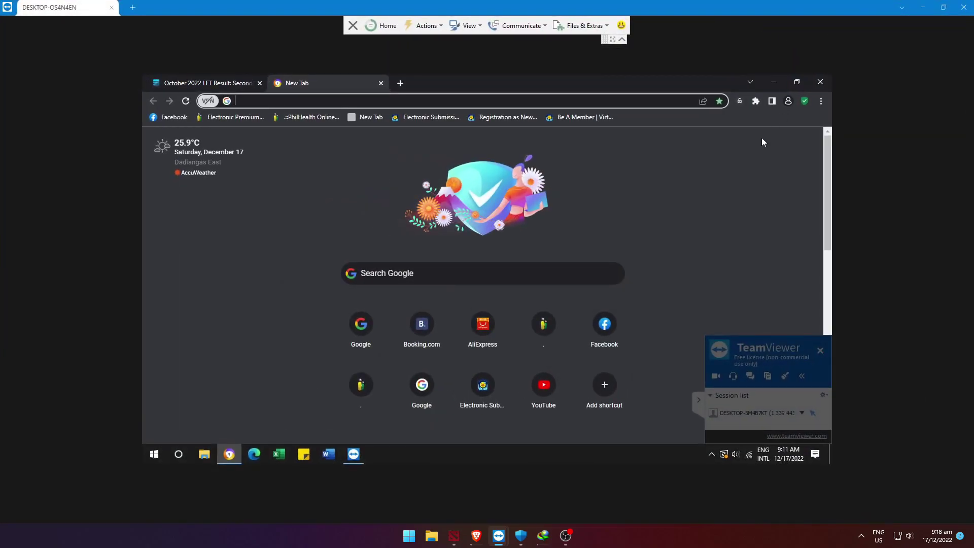
left_click(298, 100)
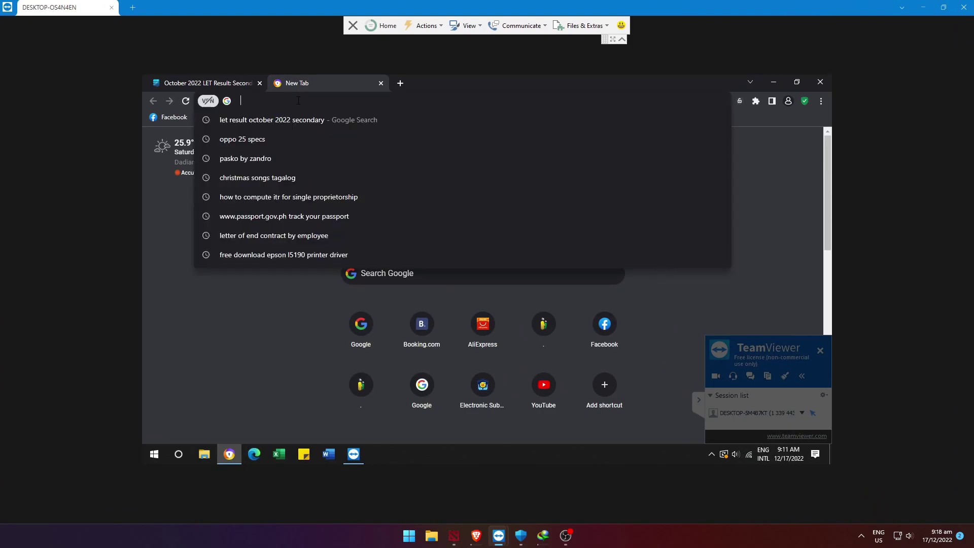
type("itzat")
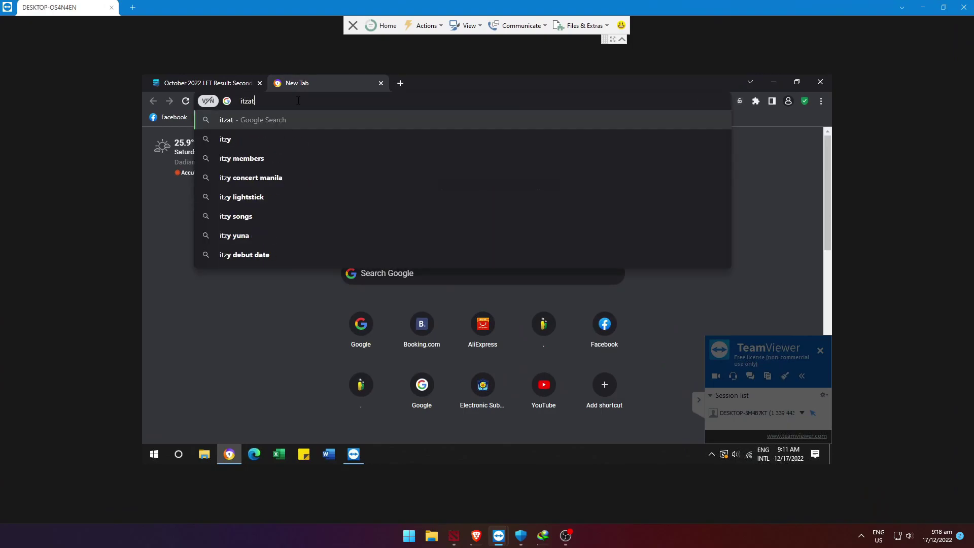
type("ech")
key("BackSpace")
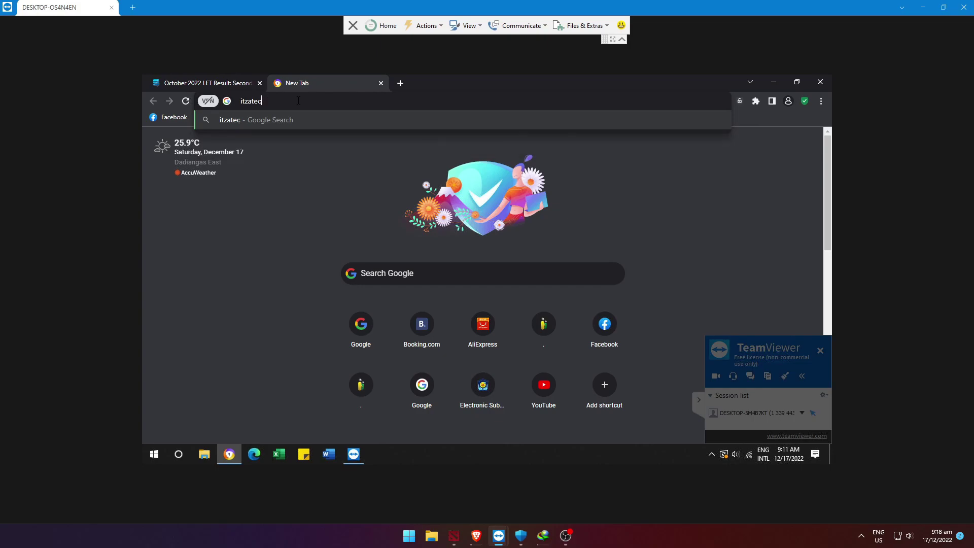
type("h")
key("Return")
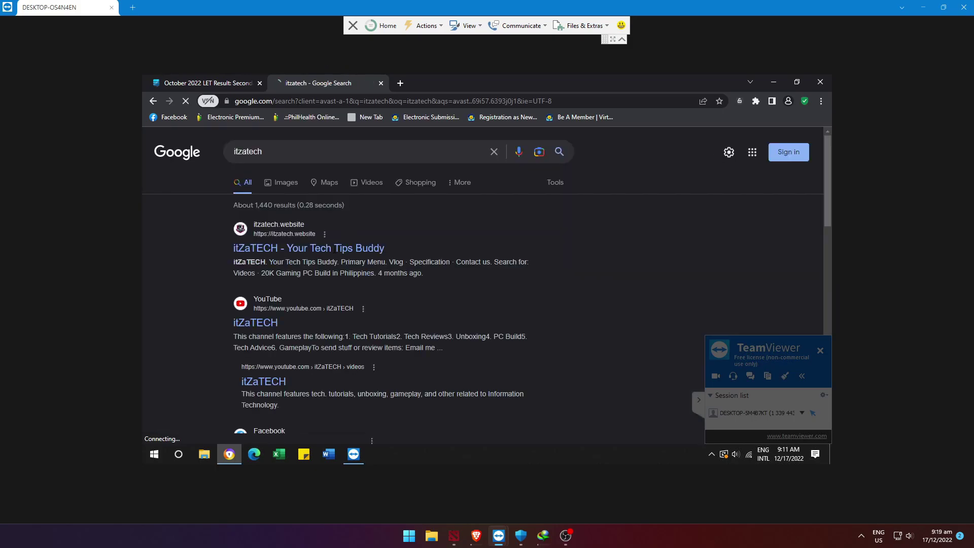
- Open the itZaTECH site, scroll to the EPSON L5190 resetter post and follow its download link
left_click(327, 252)
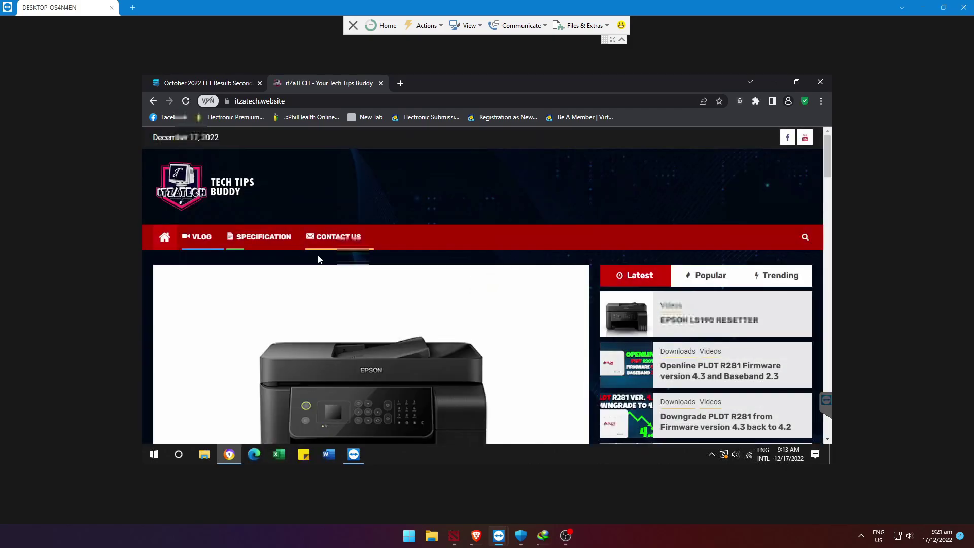
scroll(426, 348, "down", 2)
scroll(433, 348, "down", 2)
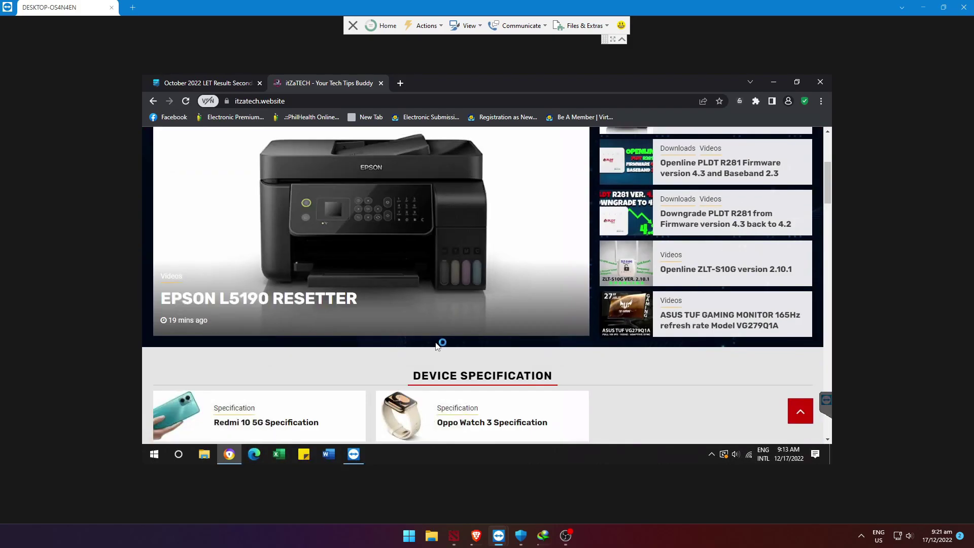
scroll(439, 345, "down", 2)
scroll(439, 346, "down", 2)
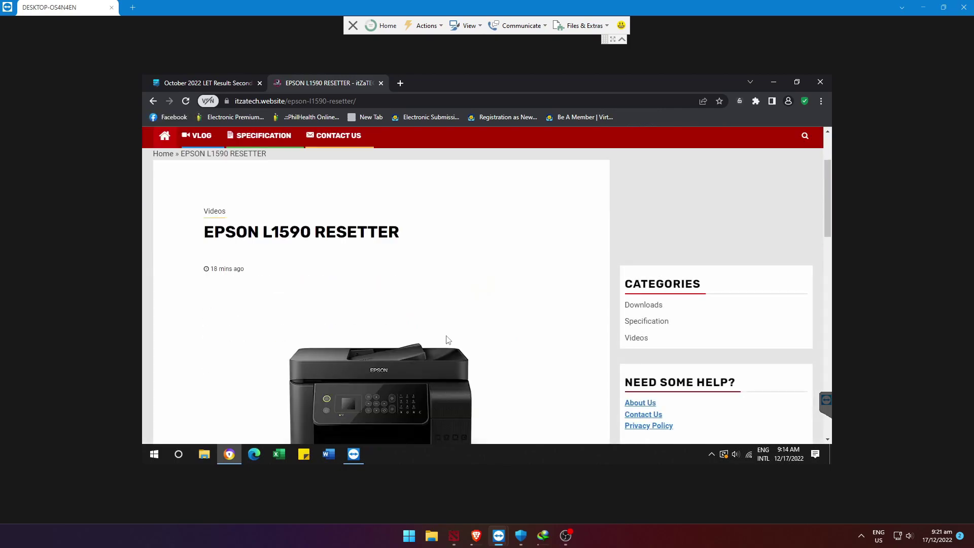
scroll(447, 339, "down", 6)
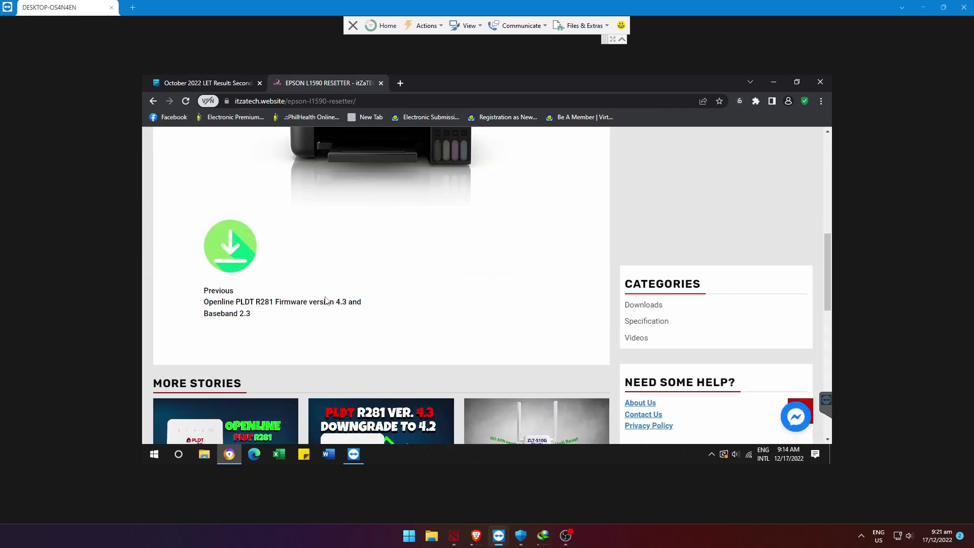
left_click(230, 250)
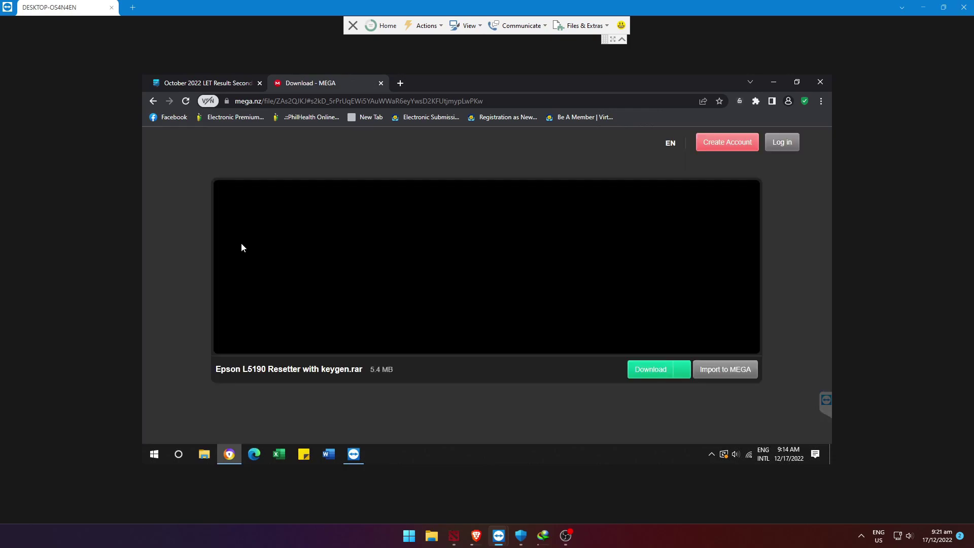
- Download 'Epson L5190 Resetter with keygen.rar' from MEGA and show it in its folder
left_click(651, 369)
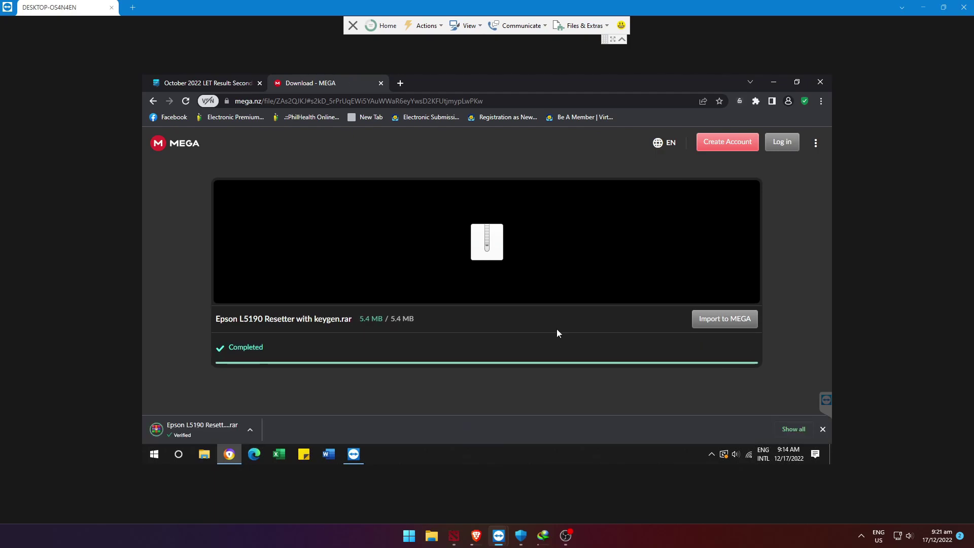
left_click(251, 429)
left_click(273, 397)
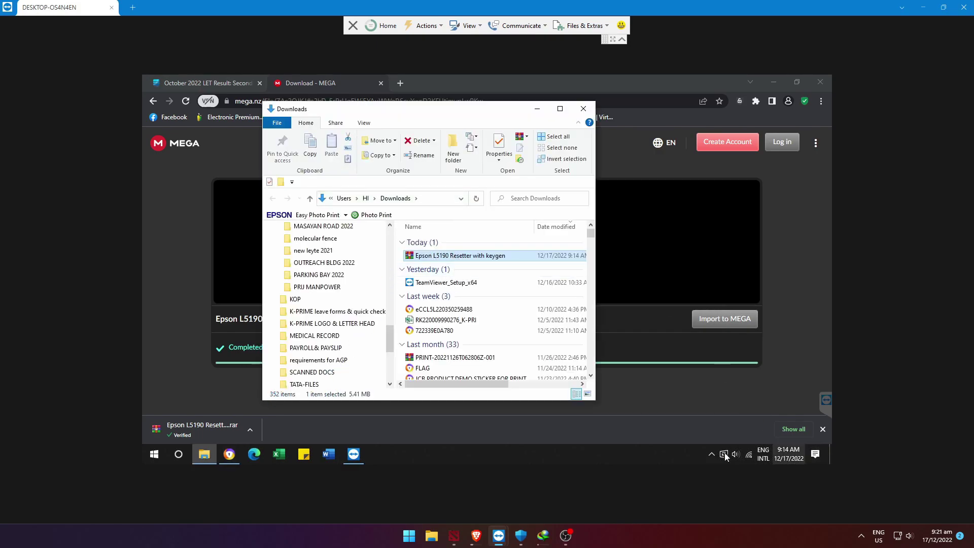
- Open Windows Security's virus and threat protection status and expand the Microsoft Defender Antivirus options
left_click(711, 455)
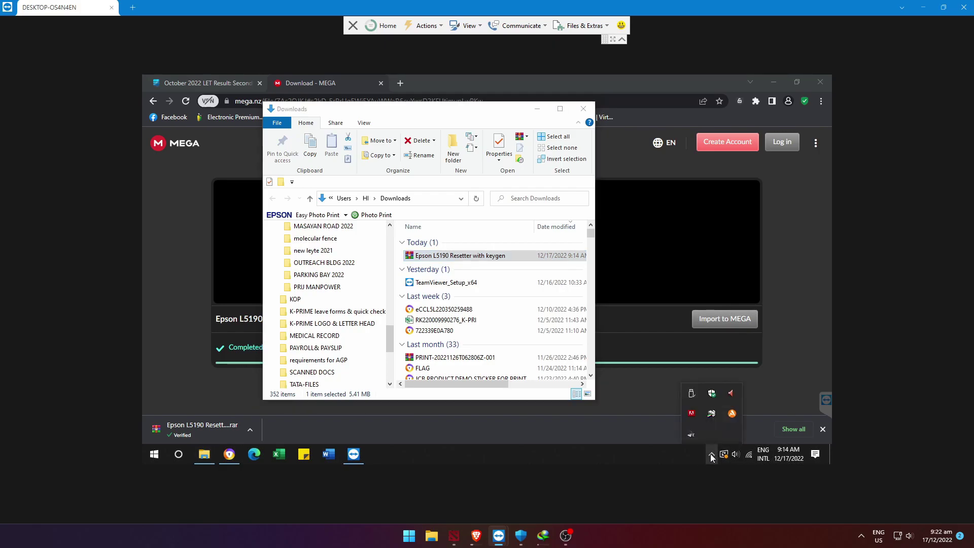
left_click(712, 394)
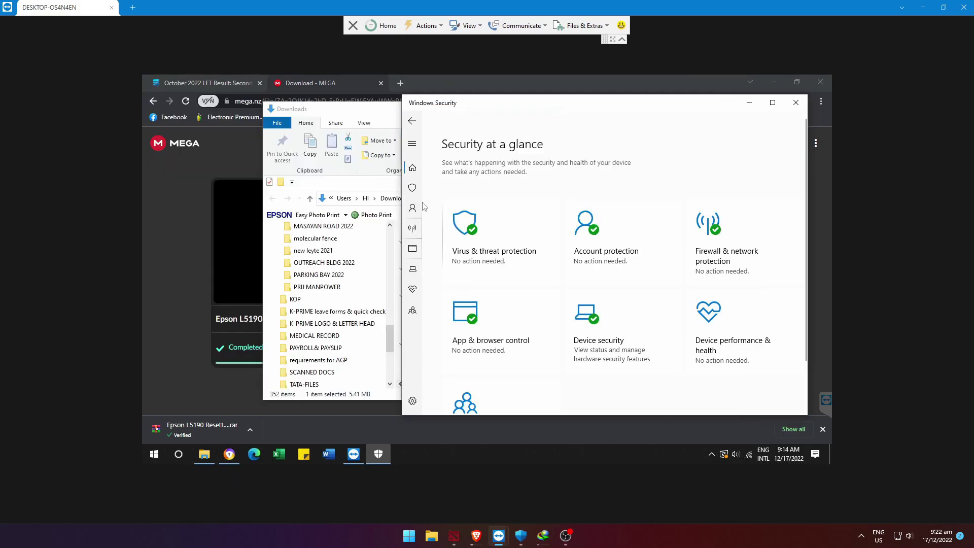
left_click(412, 188)
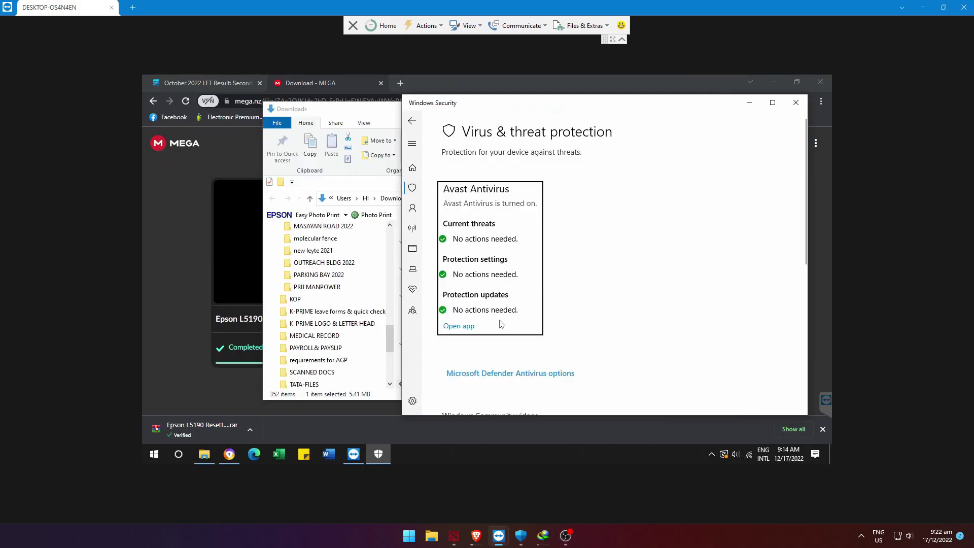
scroll(508, 337, "down", 3)
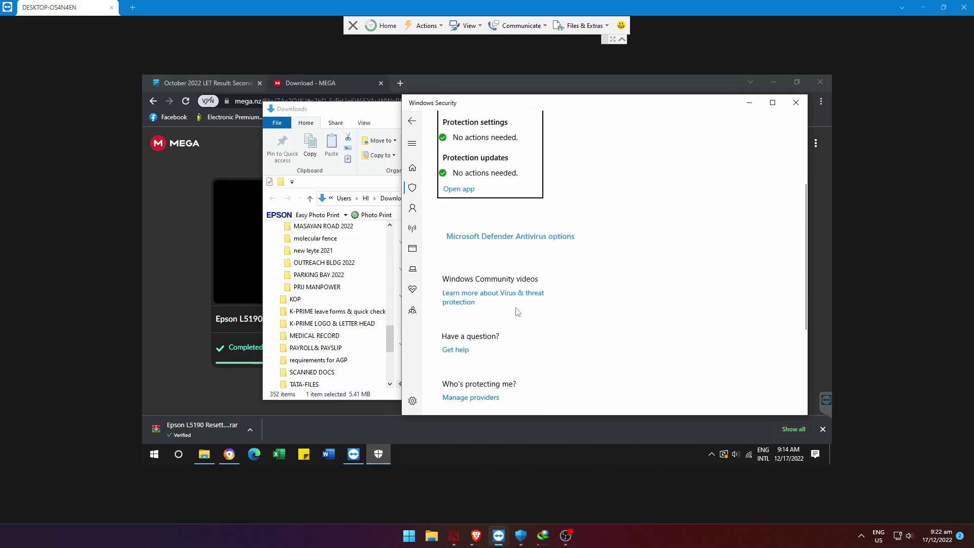
scroll(518, 311, "up", 3)
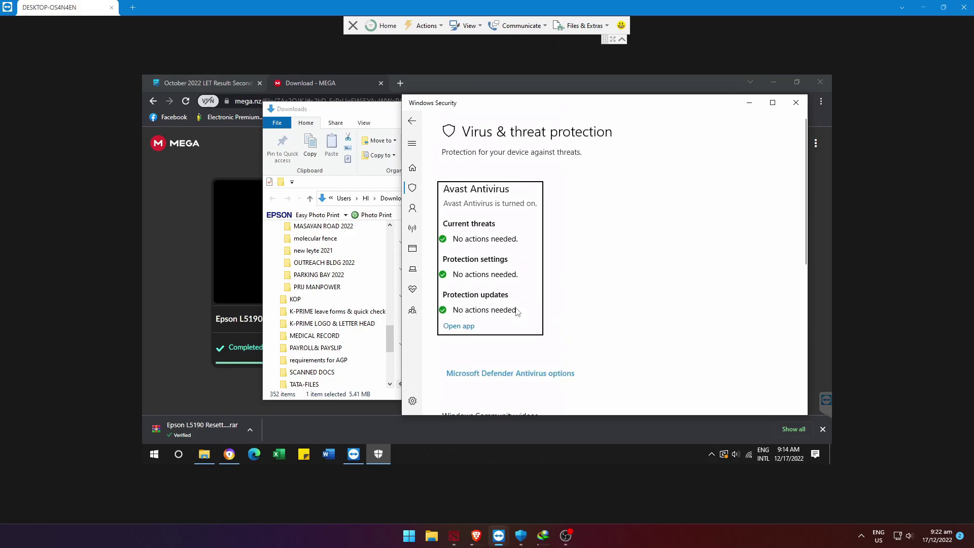
scroll(518, 311, "down", 2)
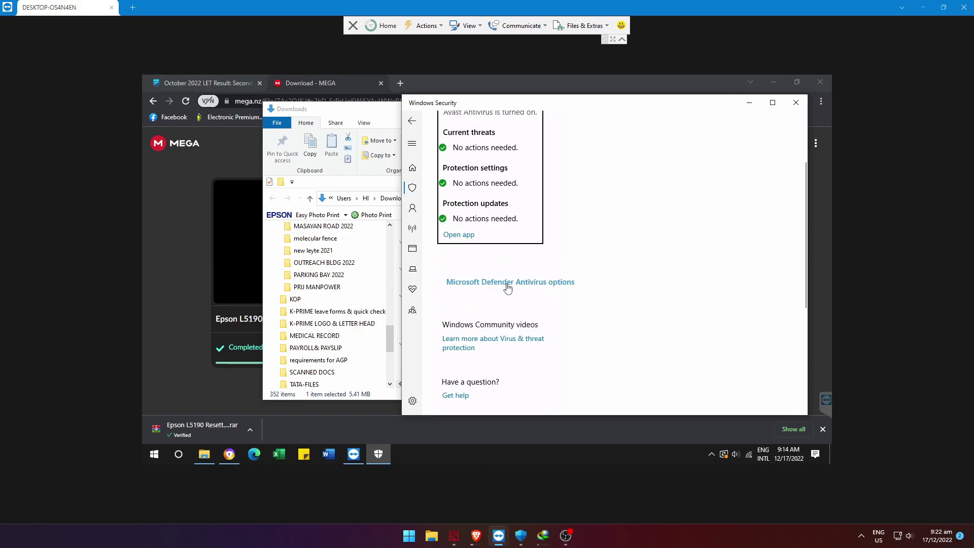
left_click(508, 288)
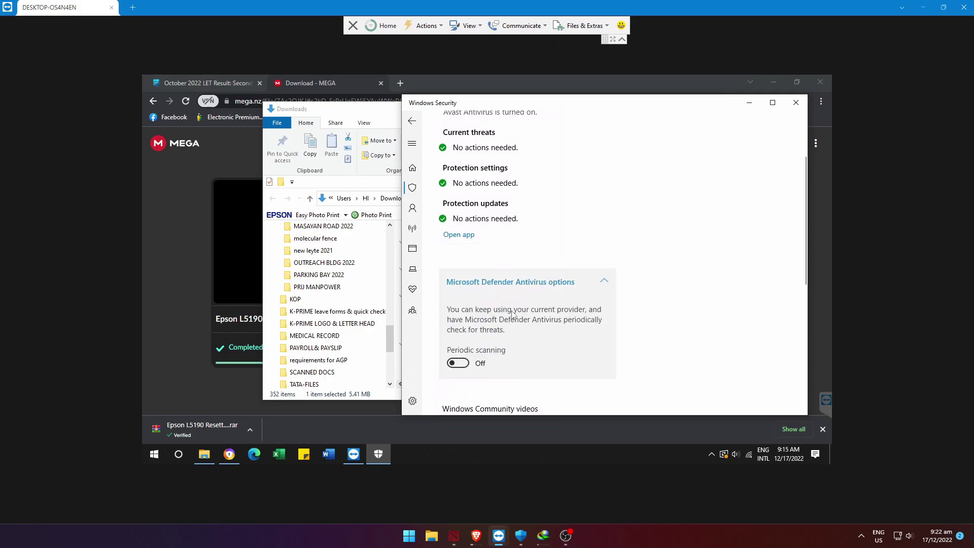
- Disable Avast shields until the computer is restarted, then recheck Defender's antivirus options
left_click(711, 454)
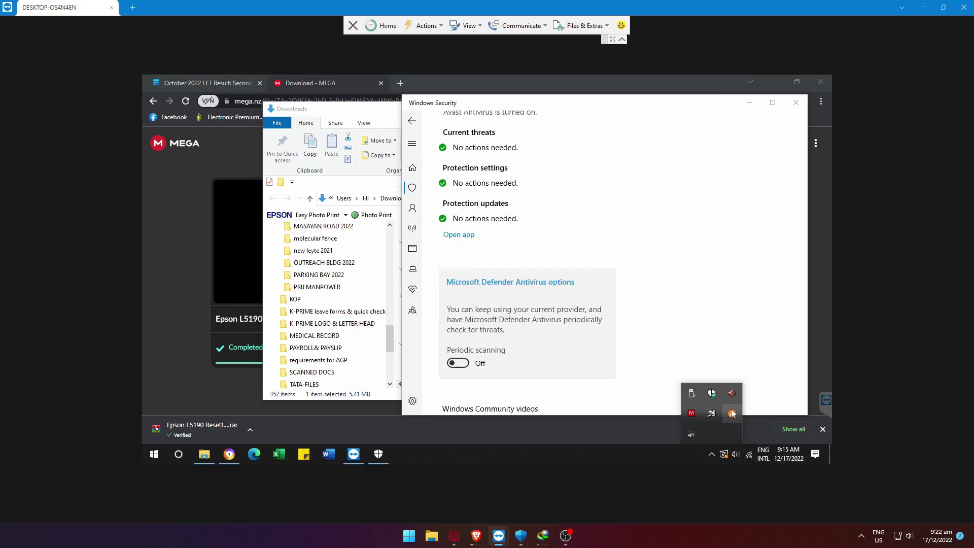
right_click(732, 414)
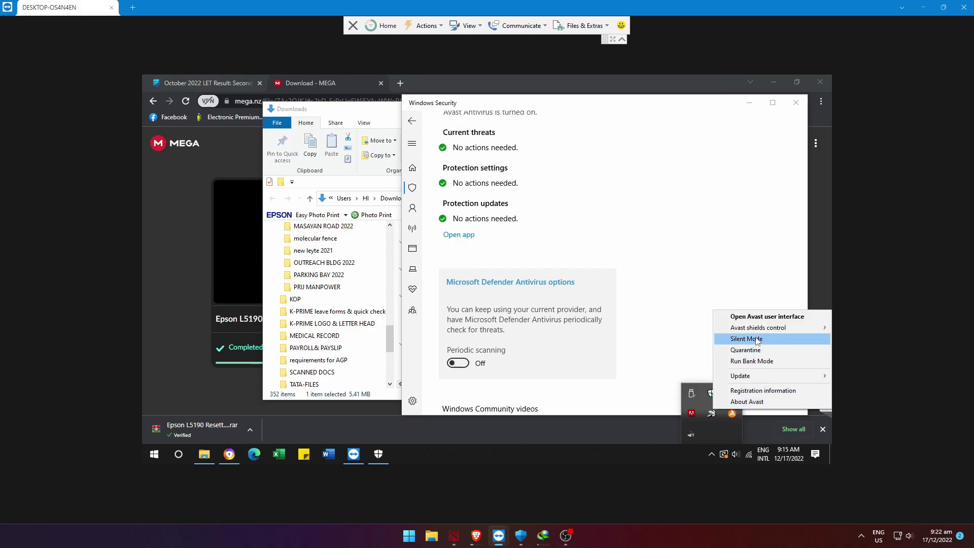
mouse_move(759, 330)
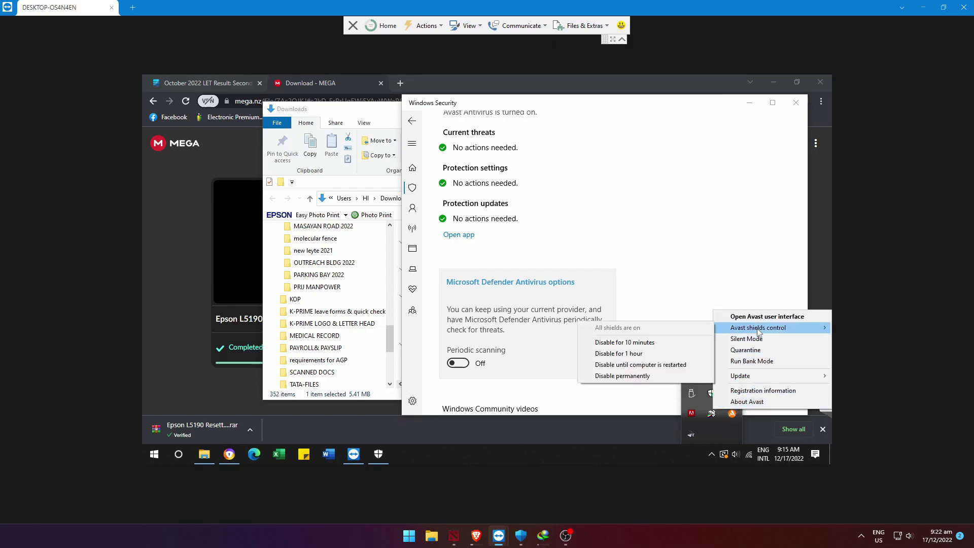
left_click(641, 366)
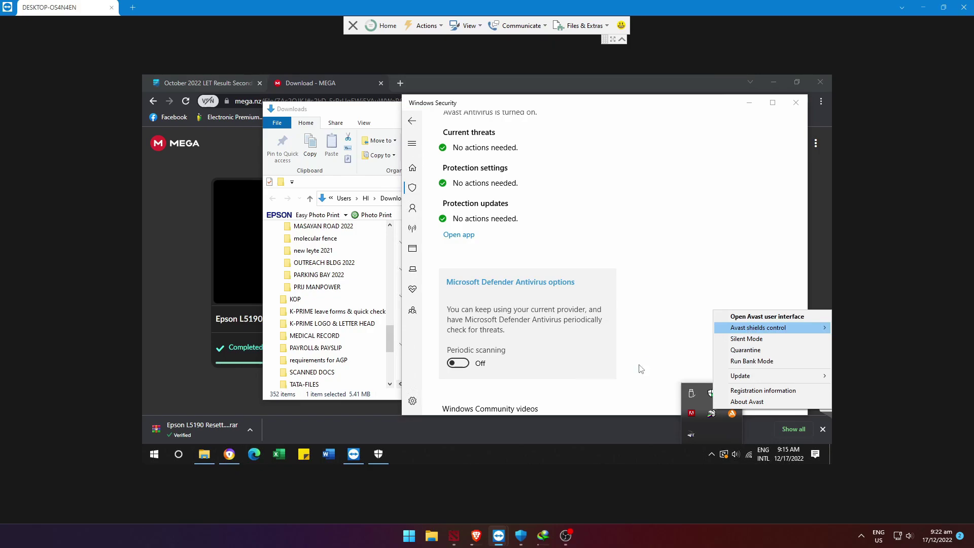
left_click(445, 307)
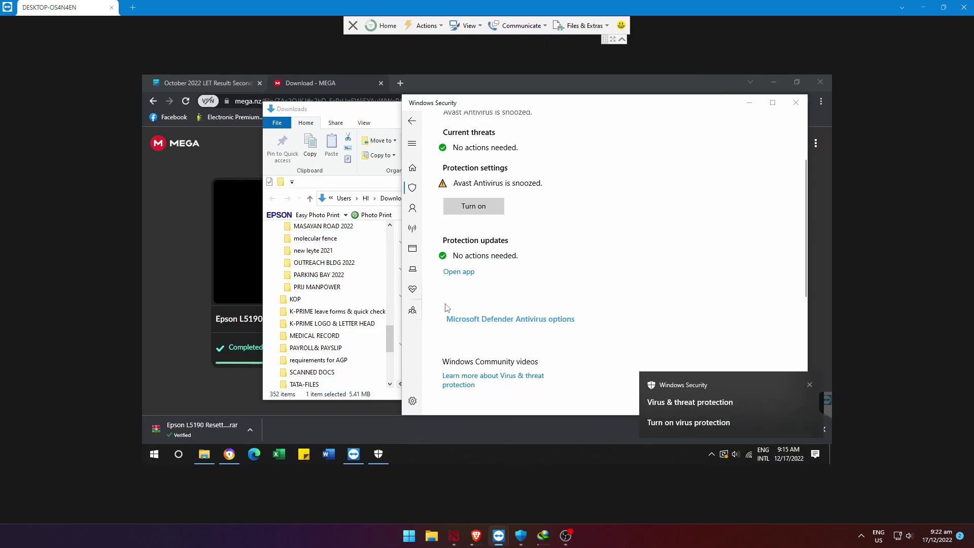
left_click(503, 320)
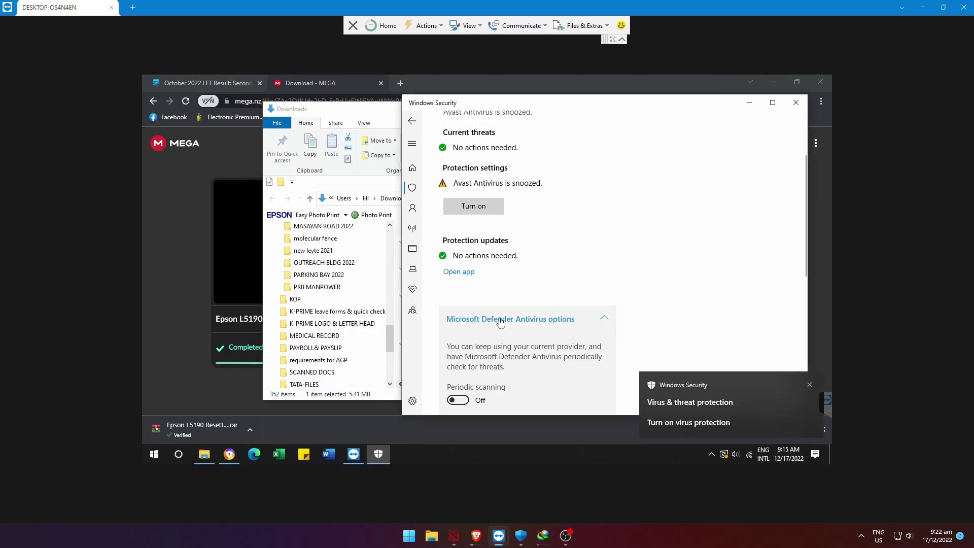
- Close Windows Security and maximize the Downloads window
left_click(796, 102)
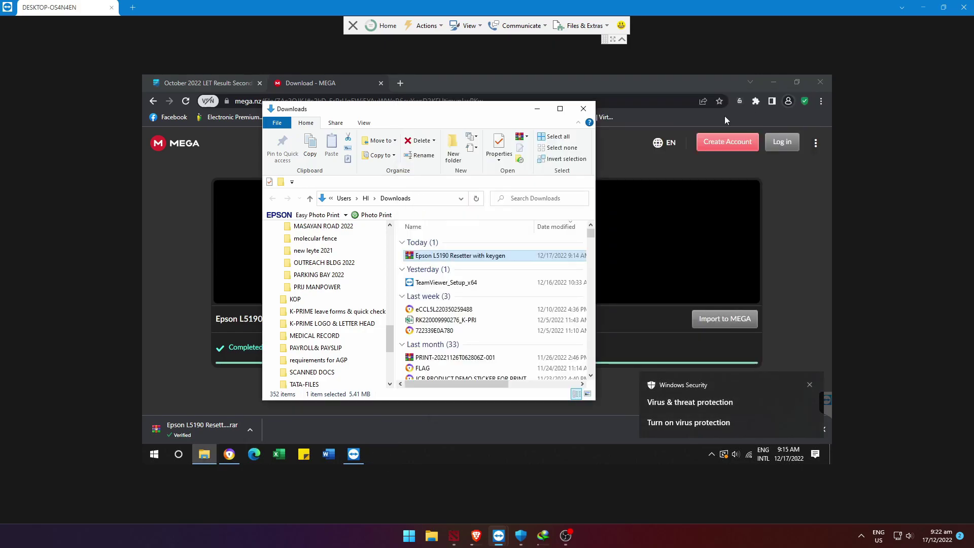
right_click(446, 256)
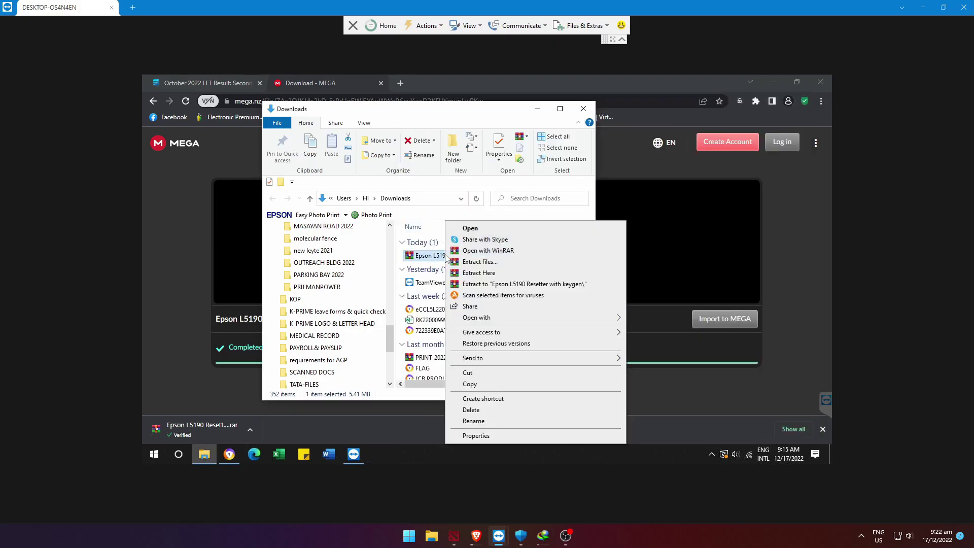
left_click(560, 113)
left_click(560, 113)
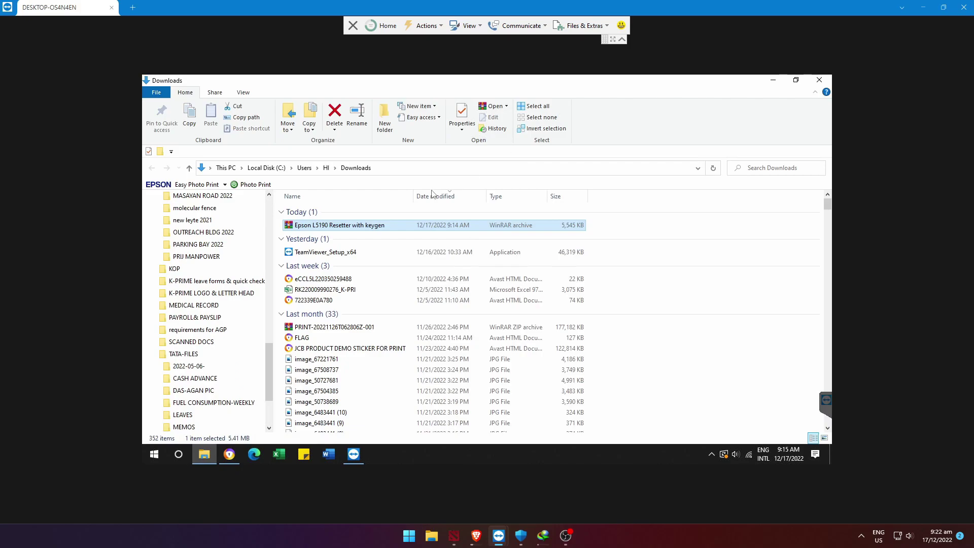
- Extract the Epson archive to its own folder with the archive password and open that folder
right_click(327, 227)
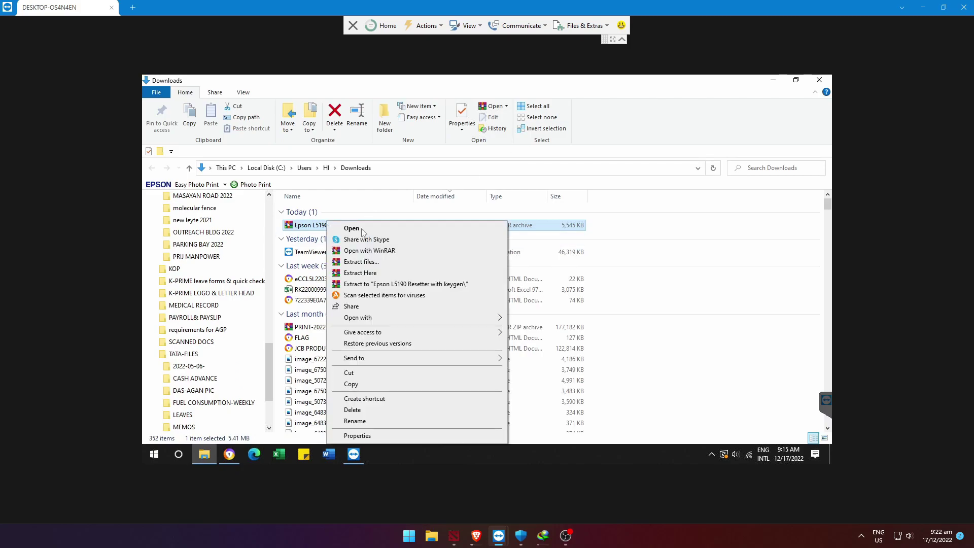
left_click(381, 284)
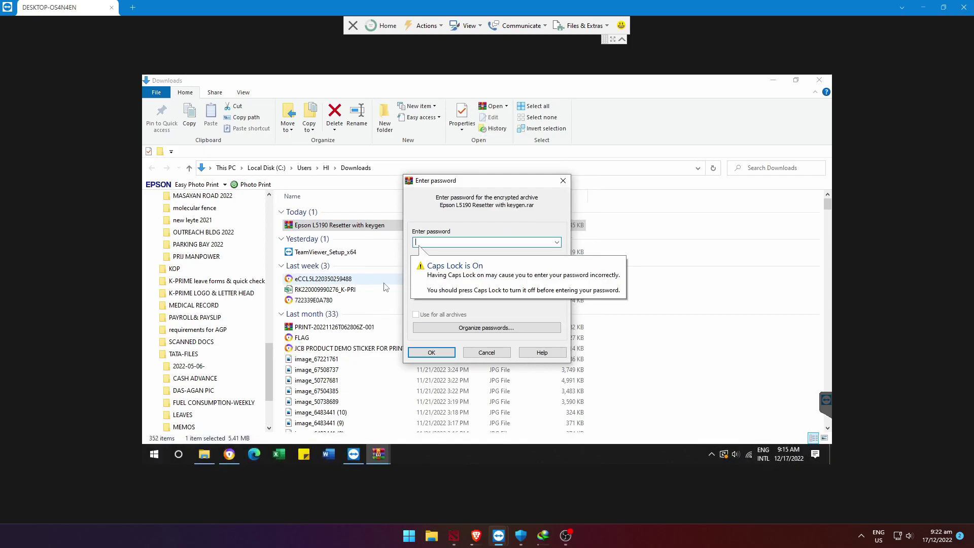
type("1")
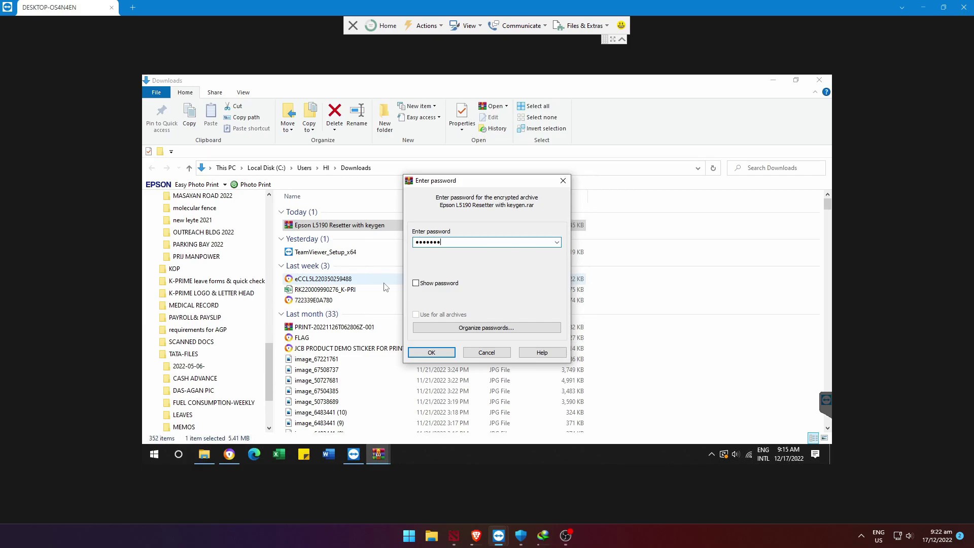
left_click(432, 352)
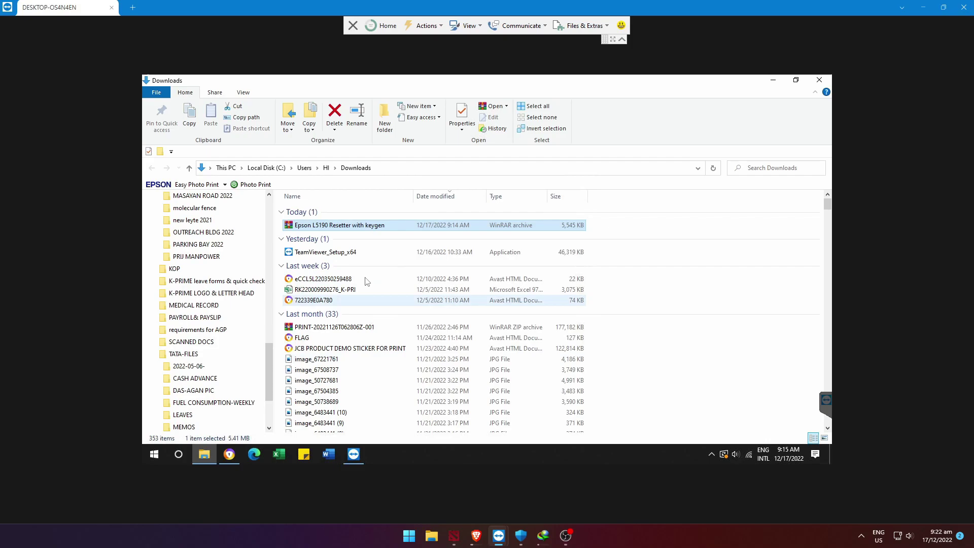
left_click(315, 237)
double_click(315, 236)
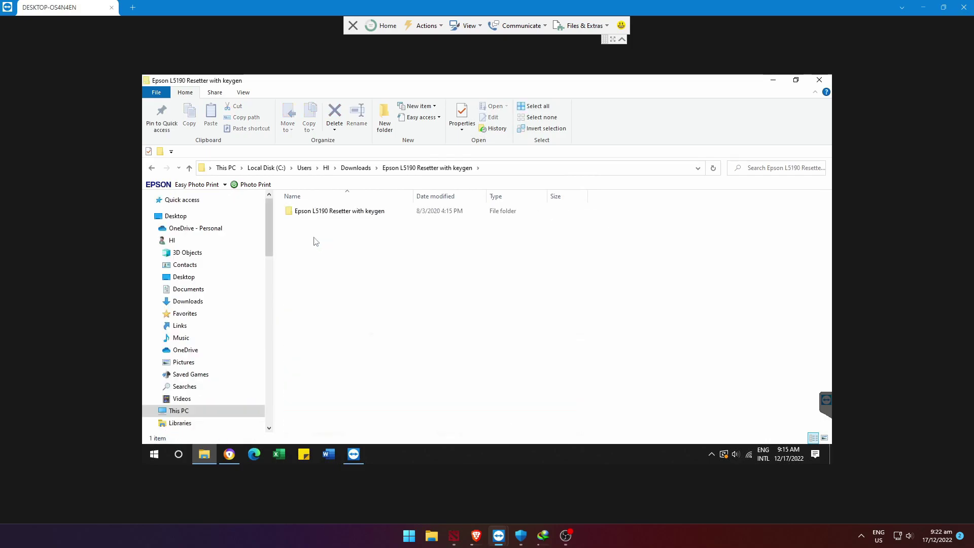
- Search for 'printers' on the remote PC and open Printers & scanners
key("super")
type("p")
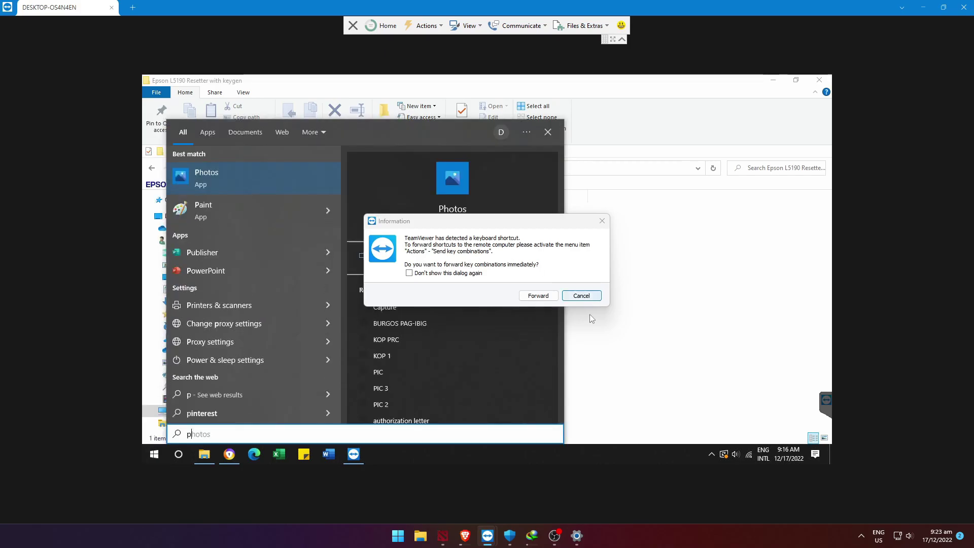
left_click(538, 296)
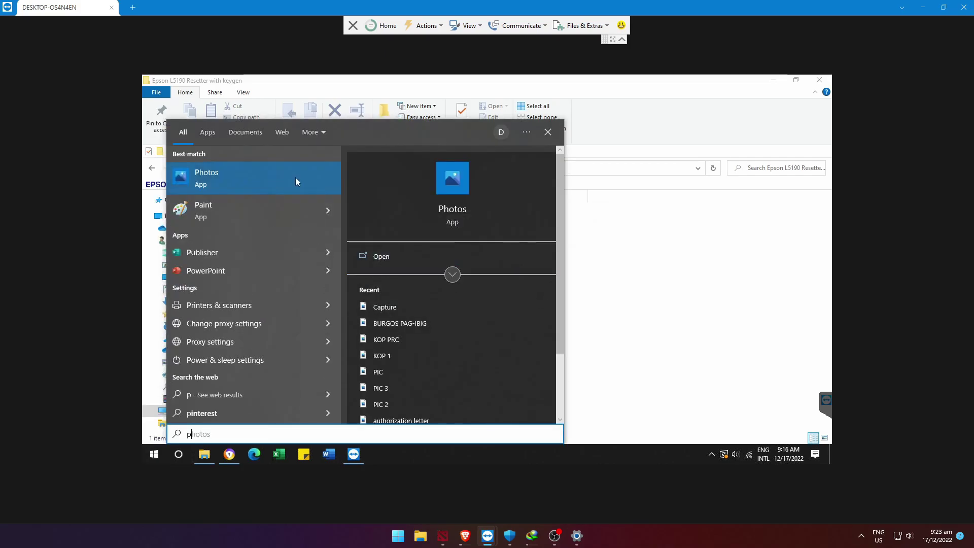
type("rin")
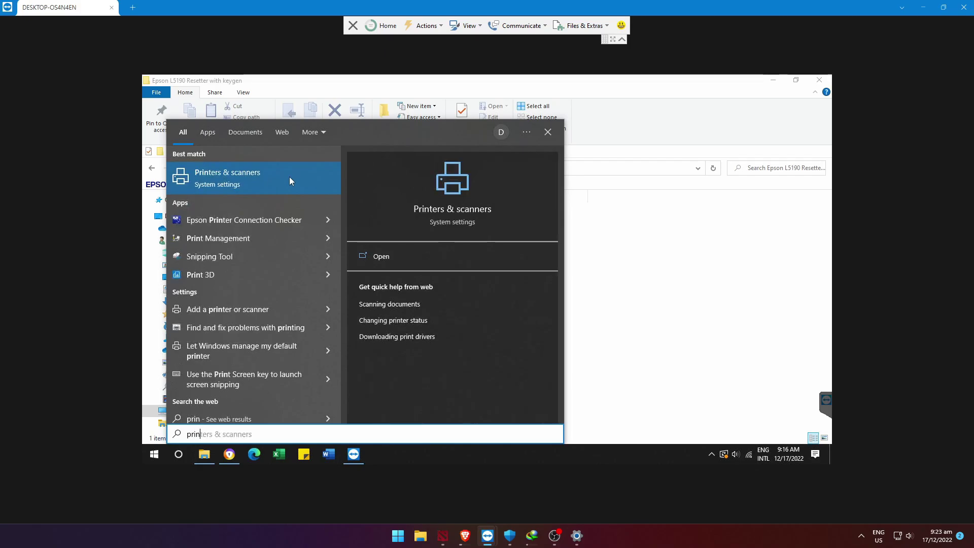
left_click(289, 177)
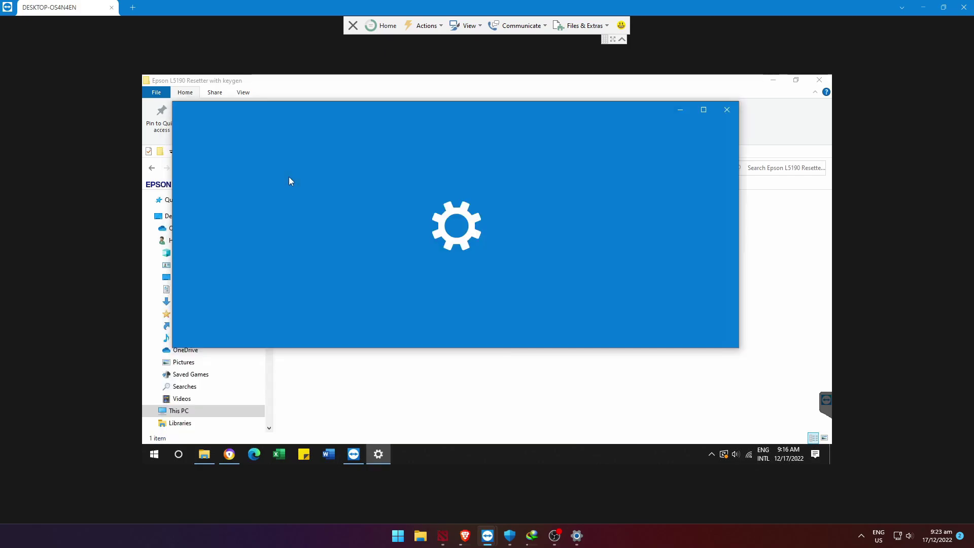
- Confirm the EPSON L5190 Series queue is empty and idle, then return to the extracted folder
left_click(432, 259)
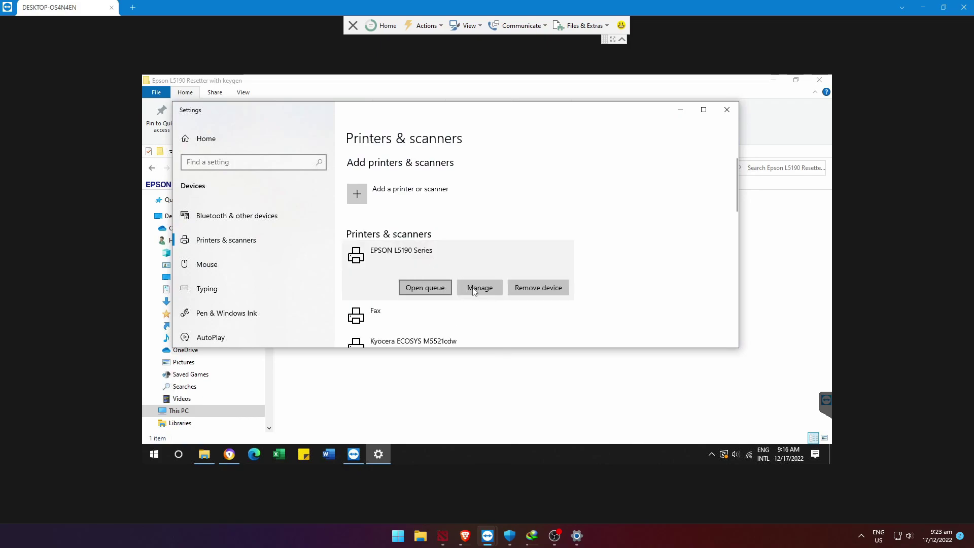
left_click(442, 289)
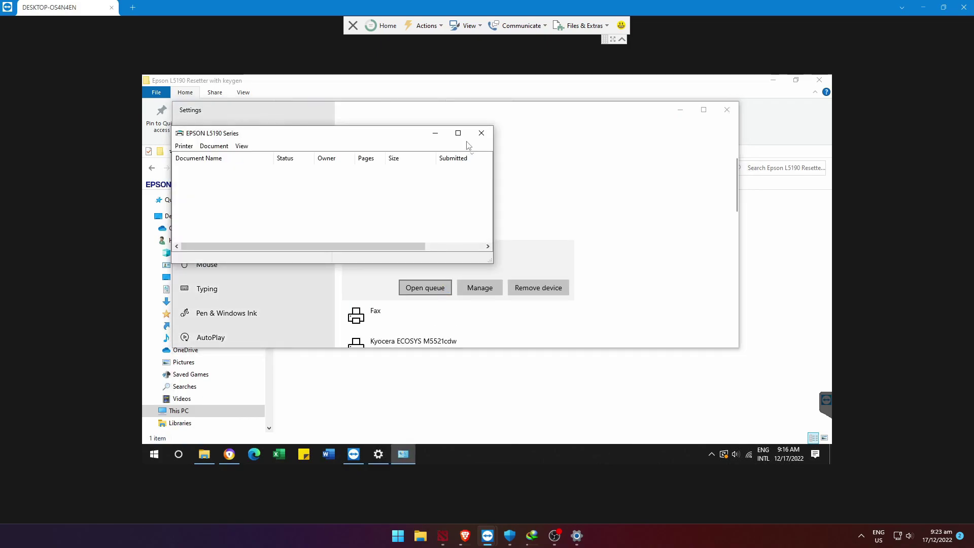
left_click(481, 133)
left_click(479, 288)
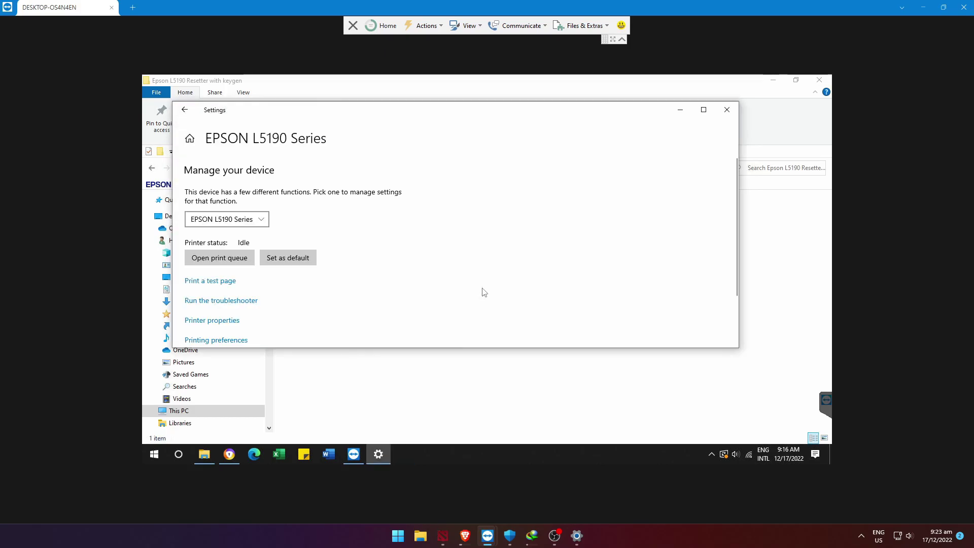
left_click(184, 109)
left_click(328, 212)
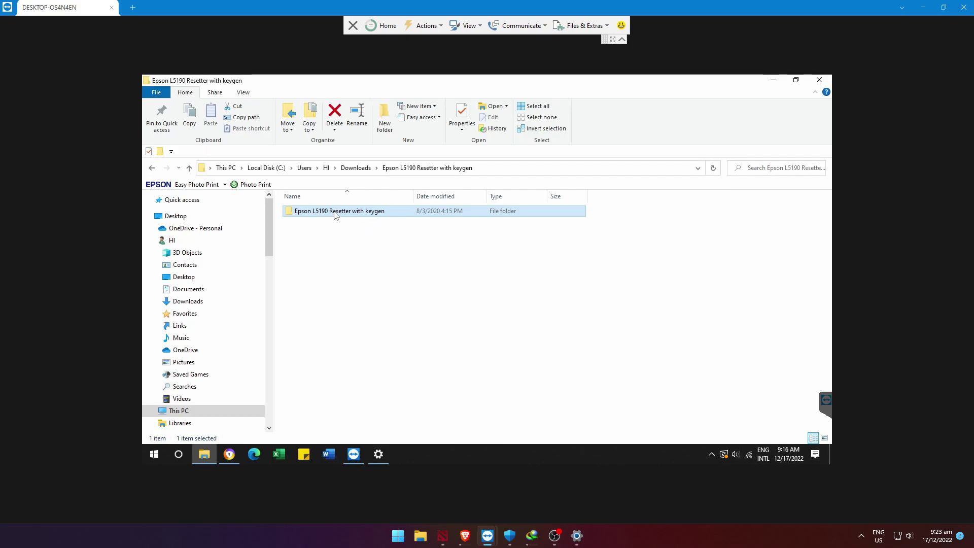
- Run Adjprog as administrator, move its license error aside, and open the Keygen folder
double_click(335, 213)
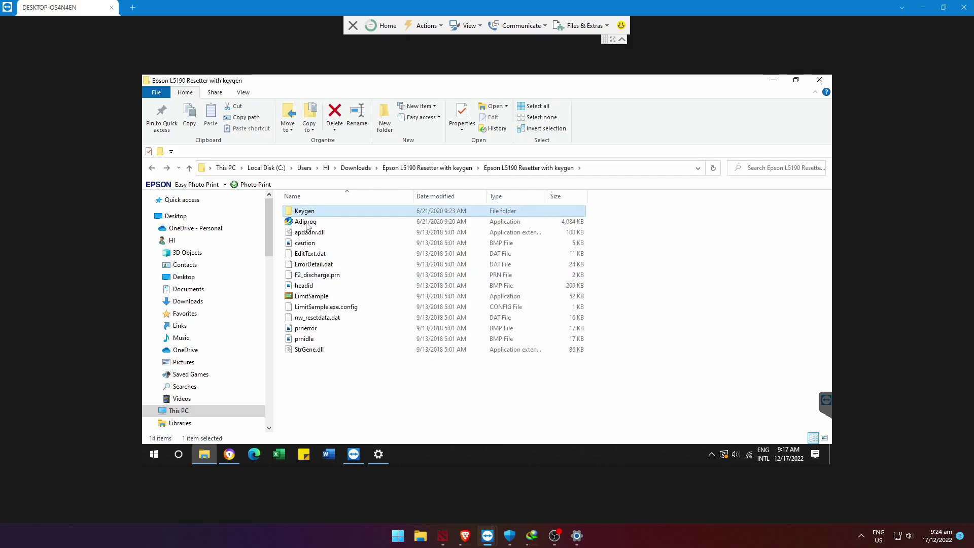
left_click(306, 223)
right_click(306, 224)
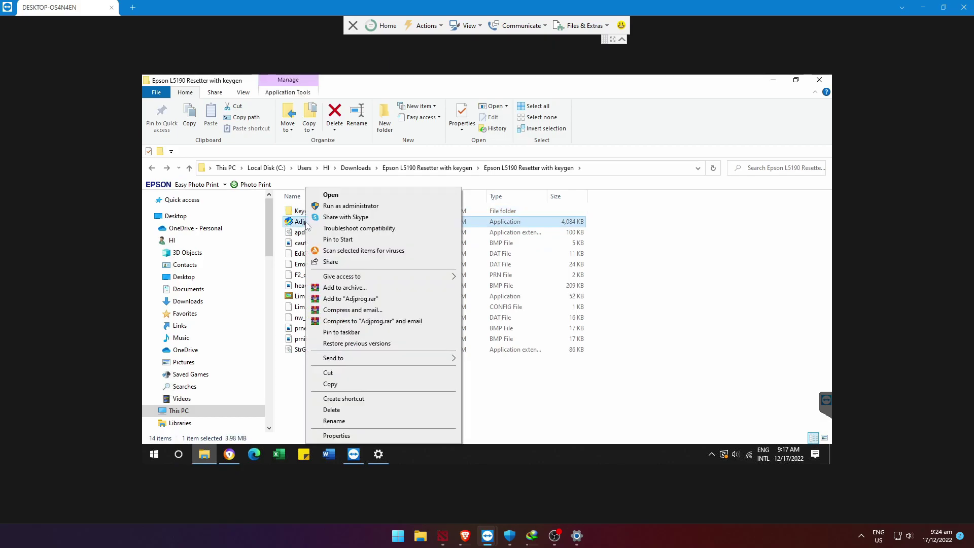
left_click(347, 207)
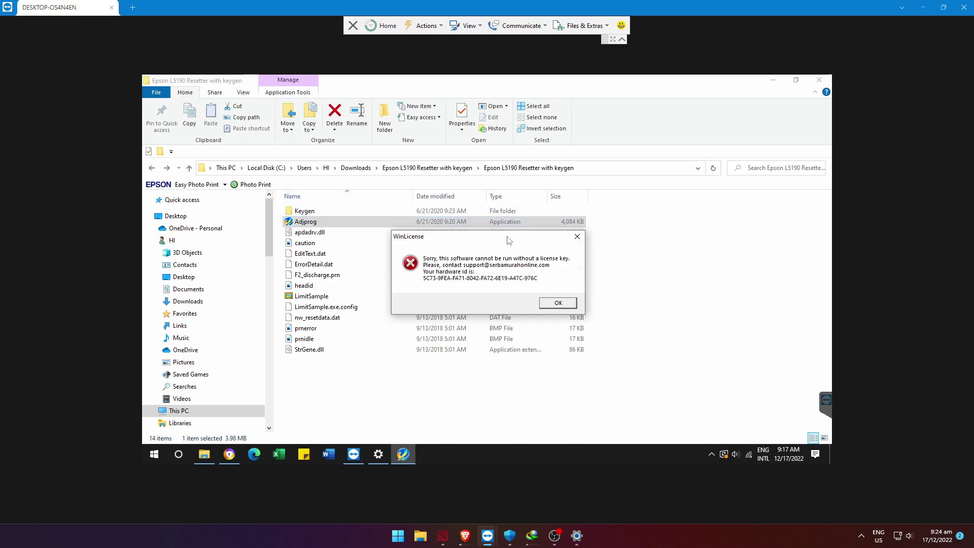
left_click_drag(474, 242, 313, 254)
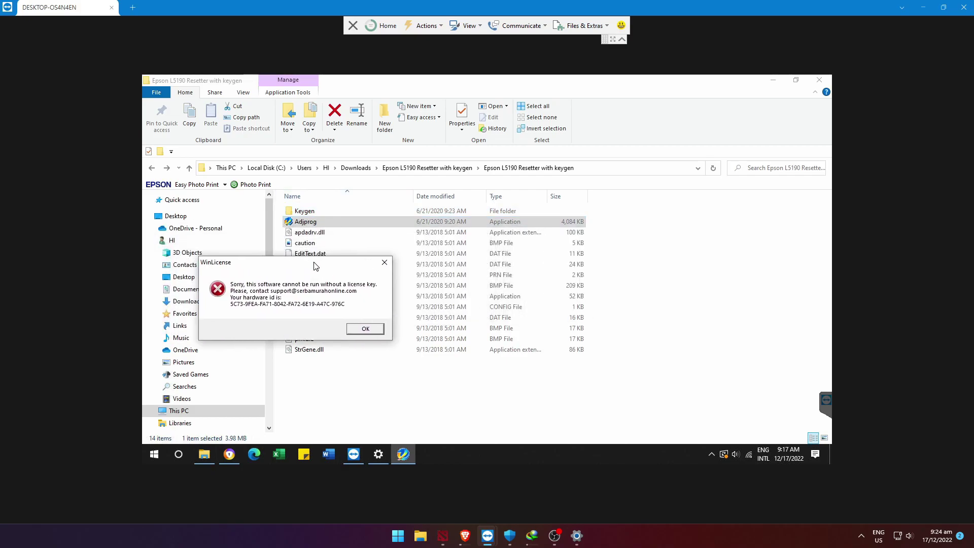
left_click(305, 215)
double_click(306, 215)
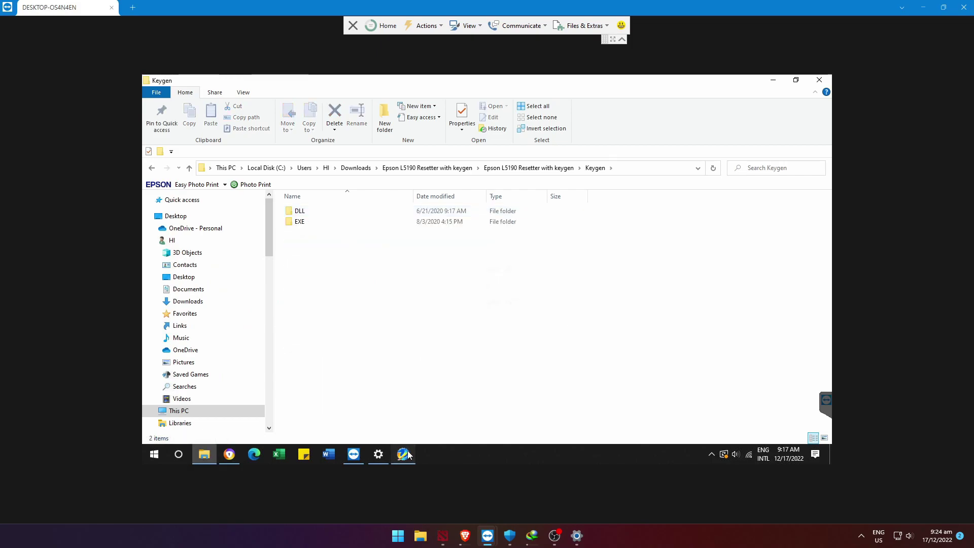
- Open the EXE folder and run WLGen_Epson L5190 as administrator, bringing its window up
left_click(403, 454)
double_click(307, 222)
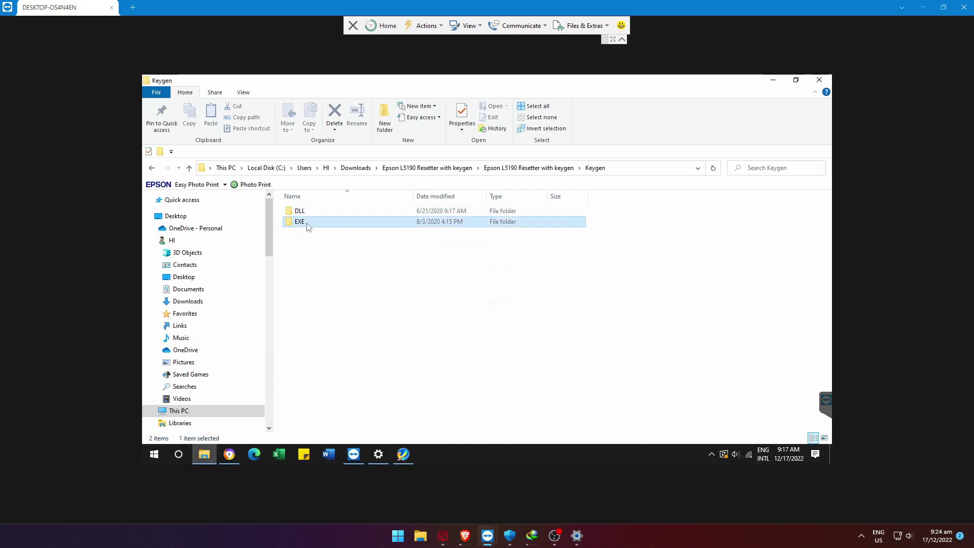
left_click(403, 454)
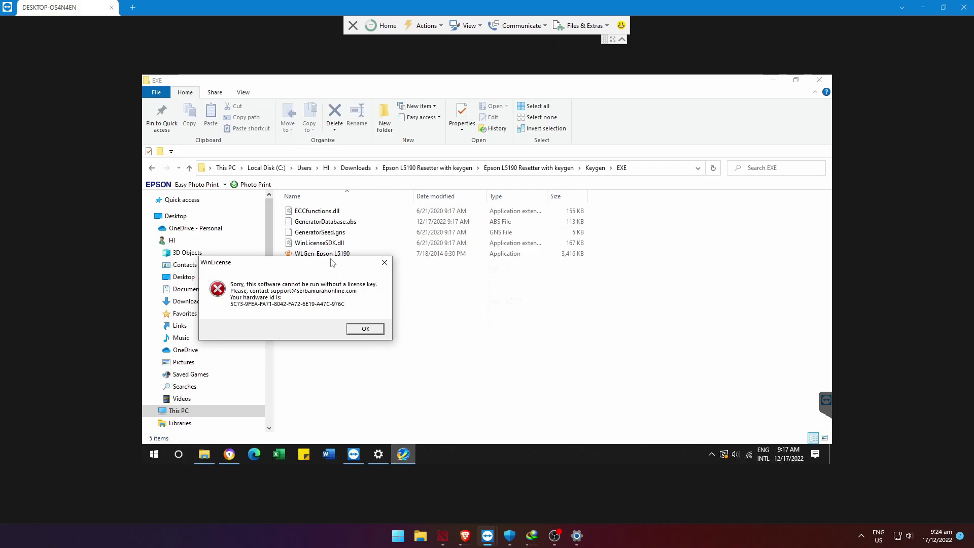
left_click_drag(313, 265, 283, 278)
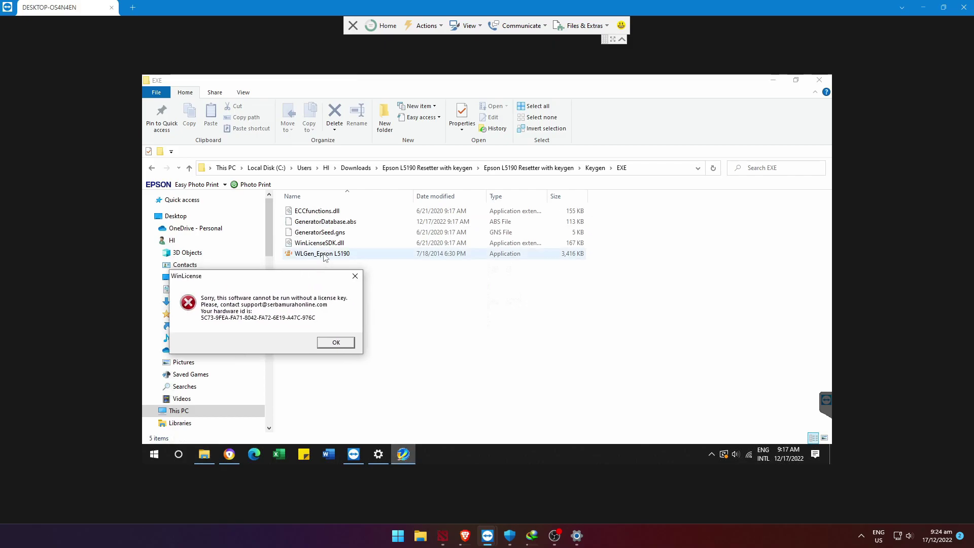
left_click(325, 257)
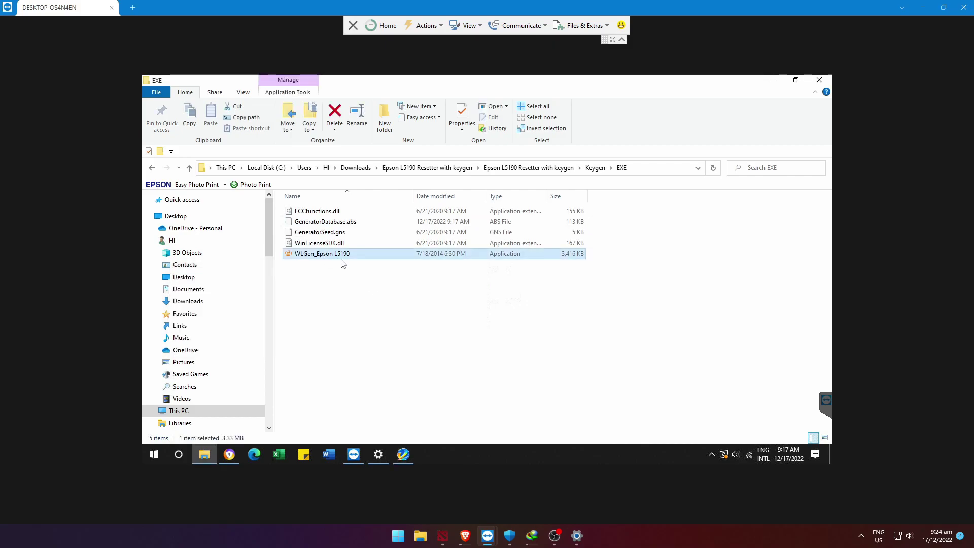
right_click(342, 260)
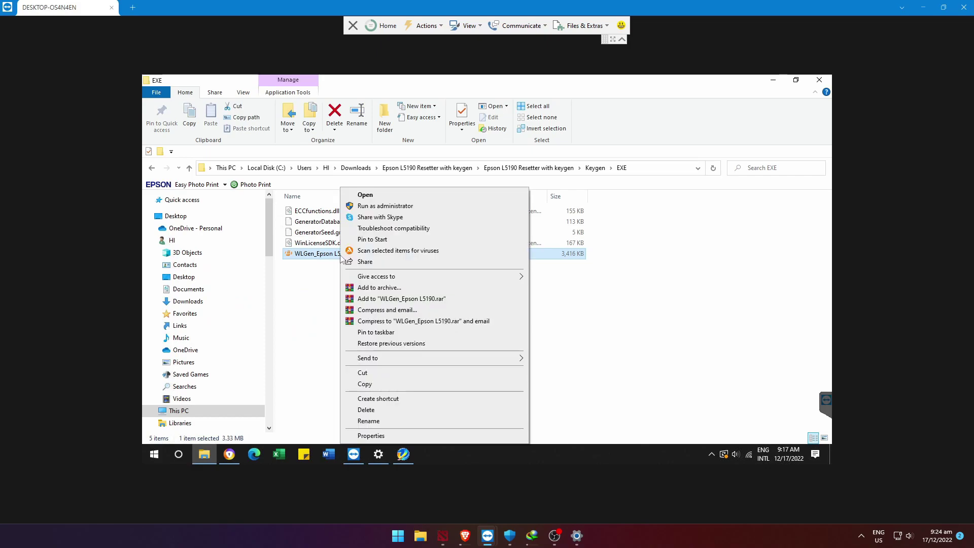
left_click(378, 206)
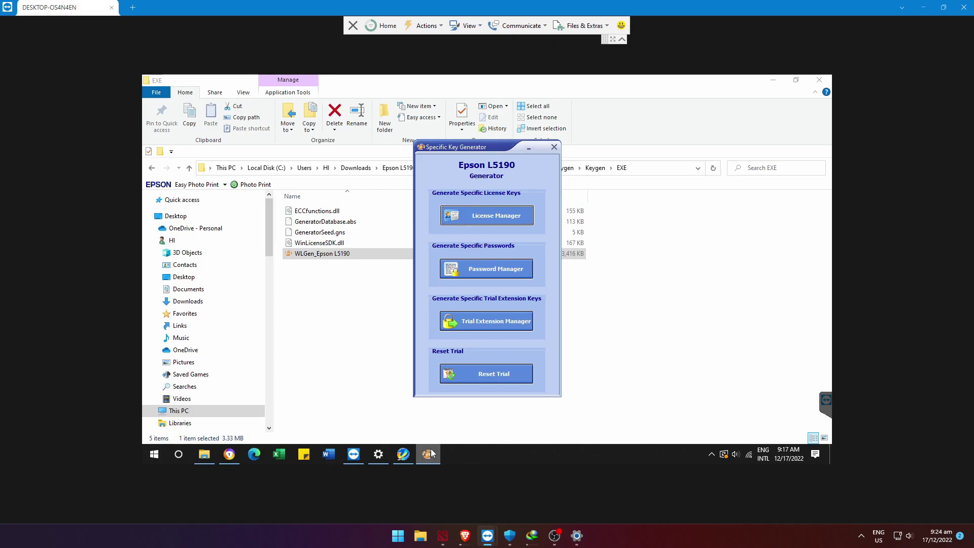
left_click(431, 448)
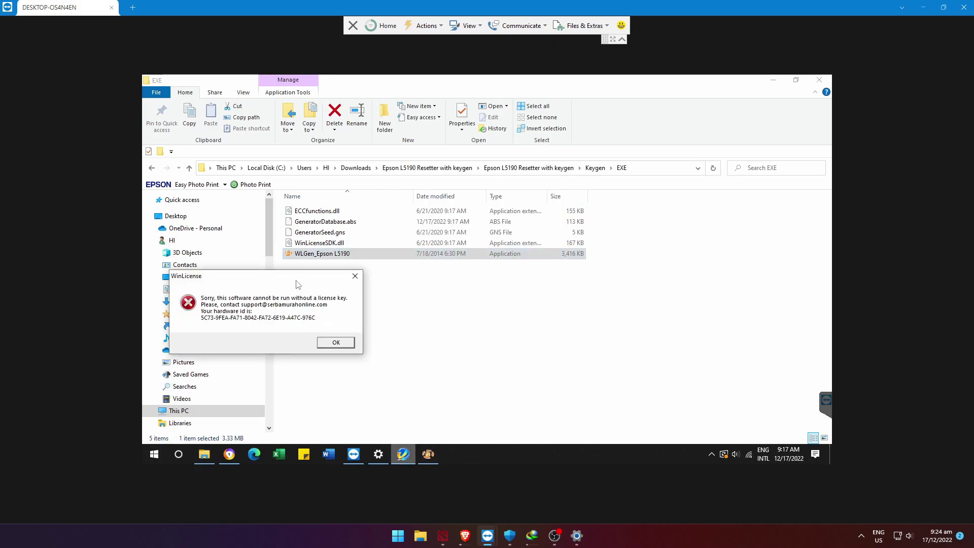
left_click(430, 447)
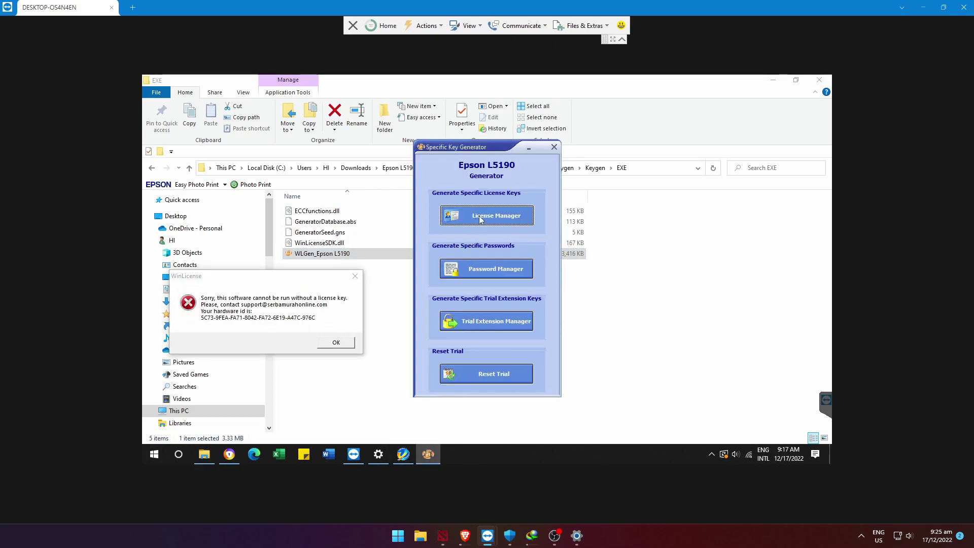
- In License Manager, add a new license with Customer 'itzatech' and fill in Company
left_click(479, 218)
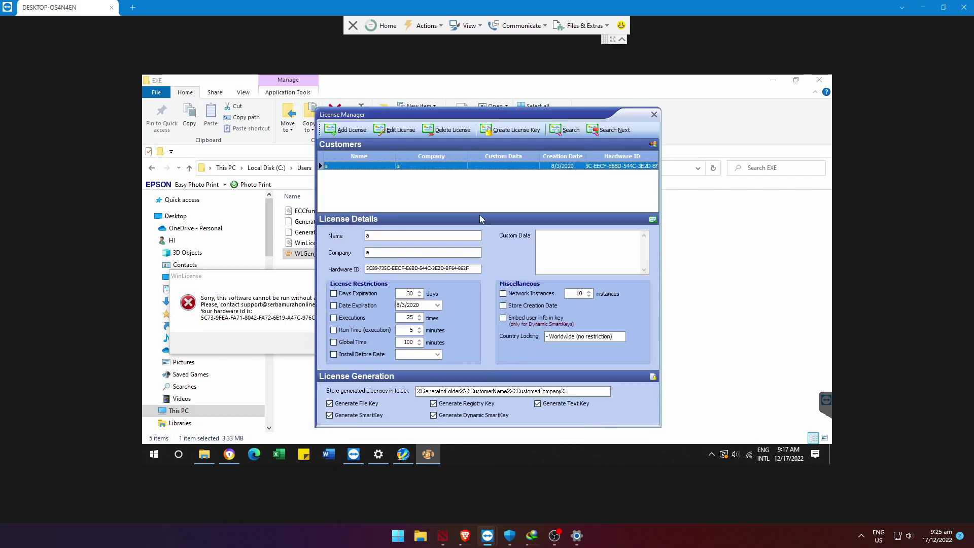
left_click(352, 130)
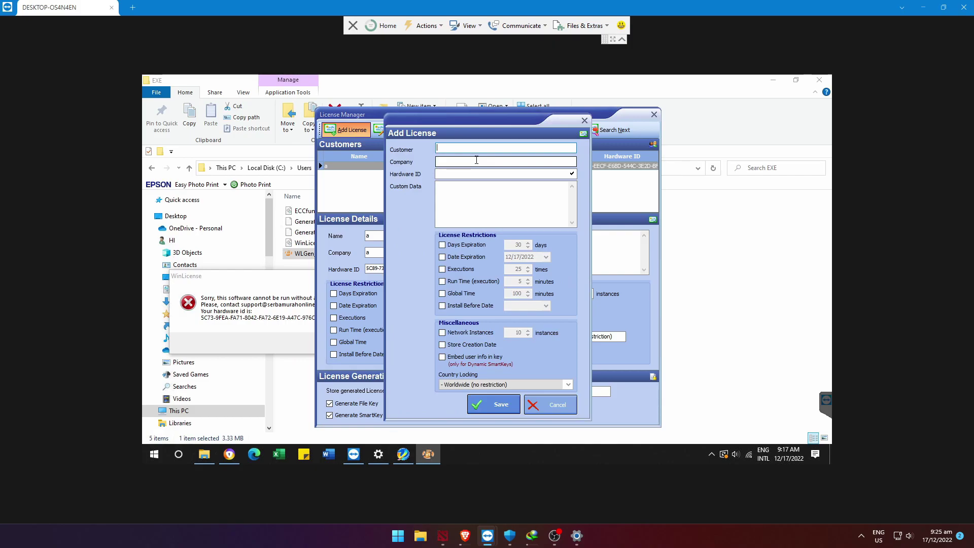
type("itzatecg")
left_click(477, 162)
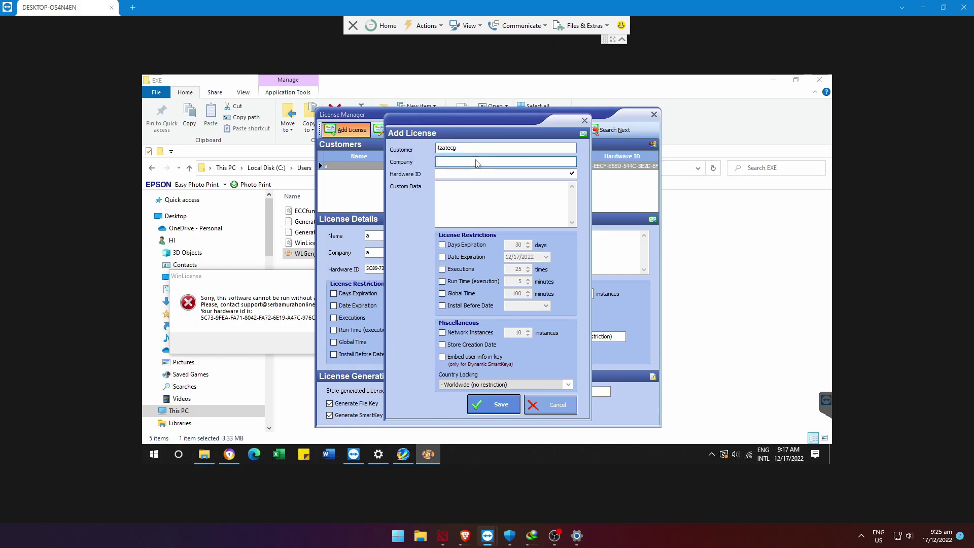
left_click(471, 148)
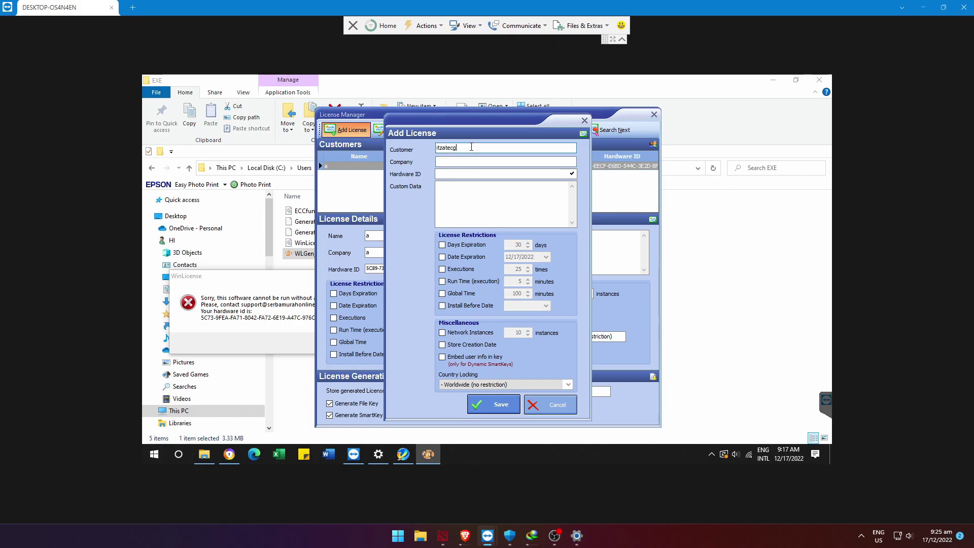
key("BackSpace")
type("h")
left_click(470, 161)
type("itzatecg")
- Move the license error so its hardware ID is readable and start typing it into Hardware ID
left_click(470, 173)
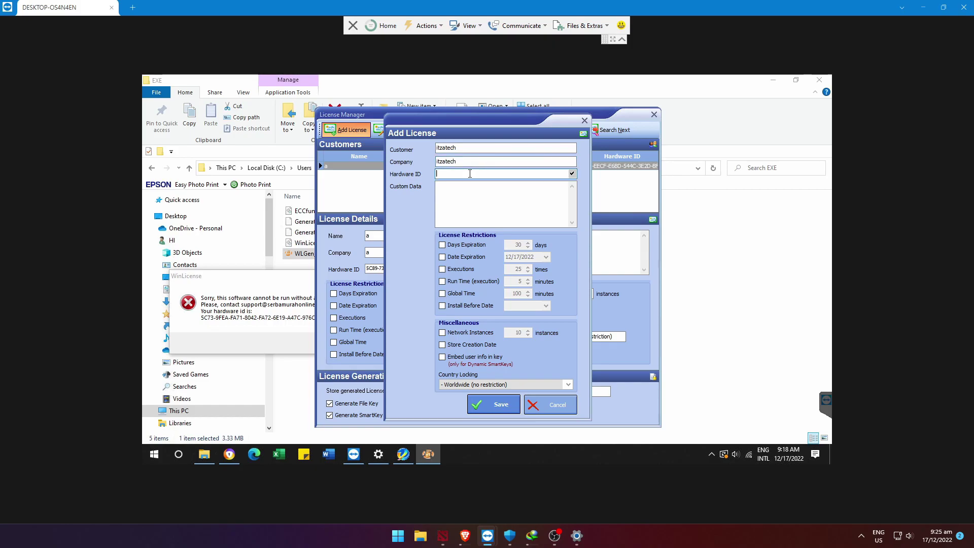
left_click_drag(235, 279, 230, 181)
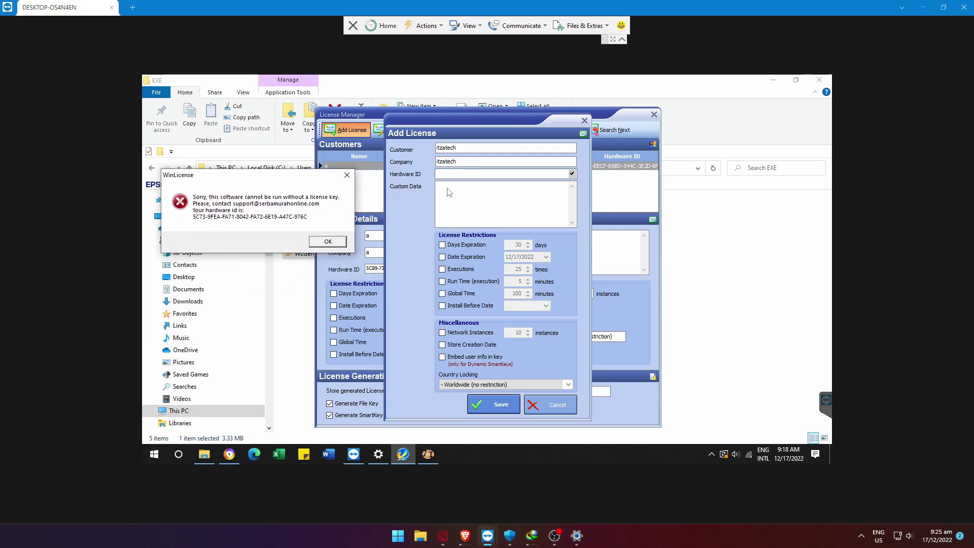
left_click(467, 173)
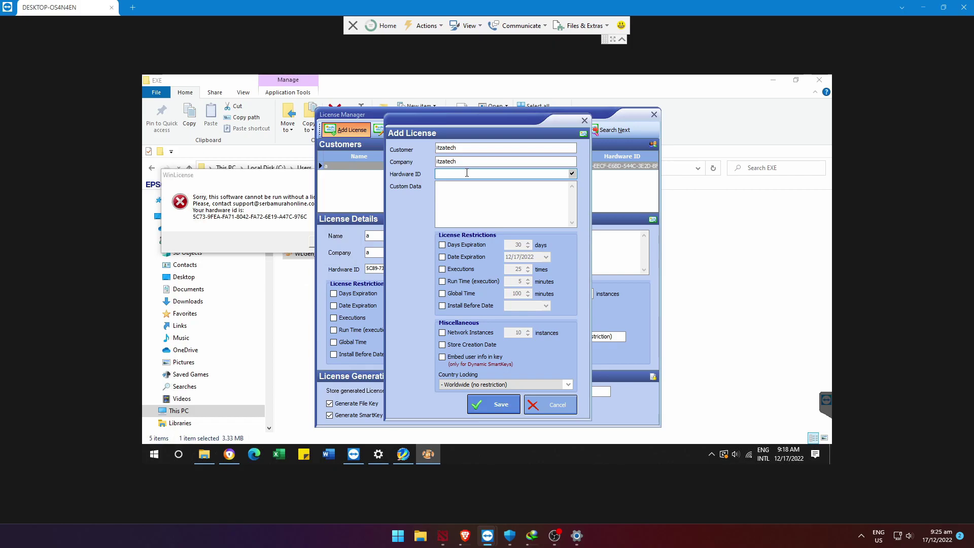
- Enter the machine's full hardware ID from the error message into the new license's Hardware ID field
type("5C")
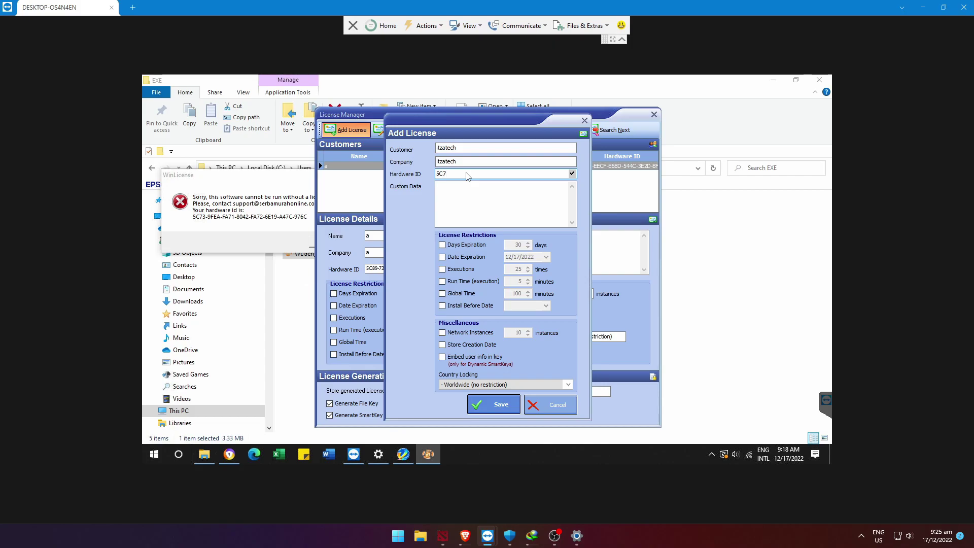
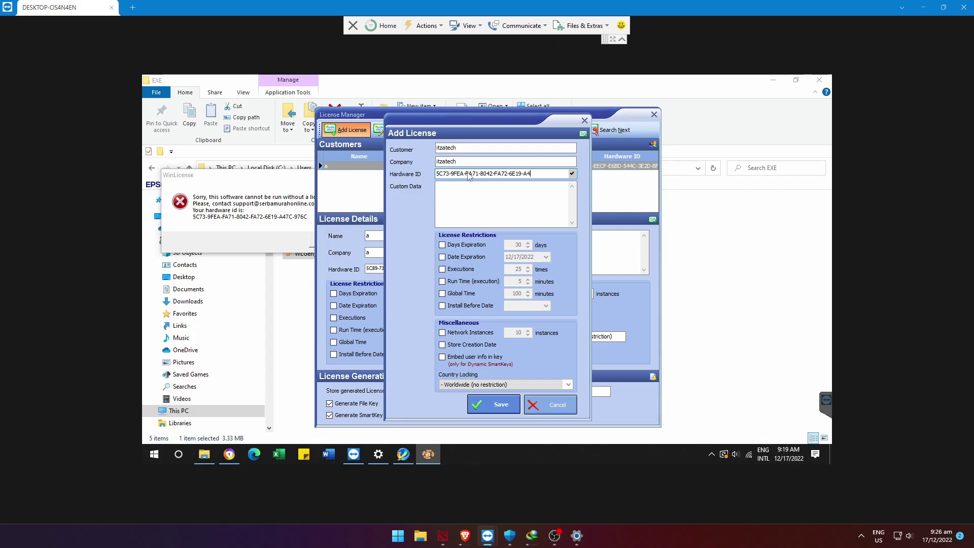
- Save the new customer license and generate its license key files
left_click(491, 404)
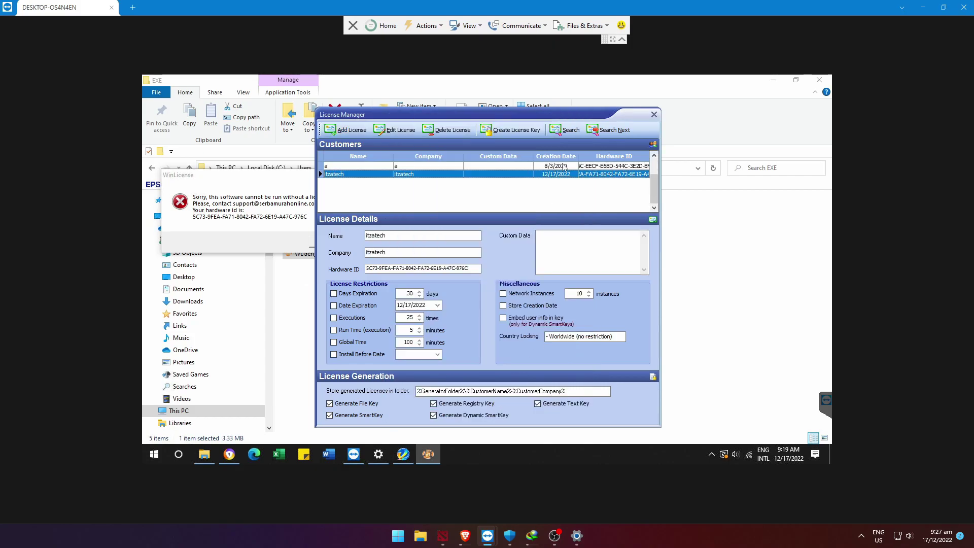
left_click(521, 133)
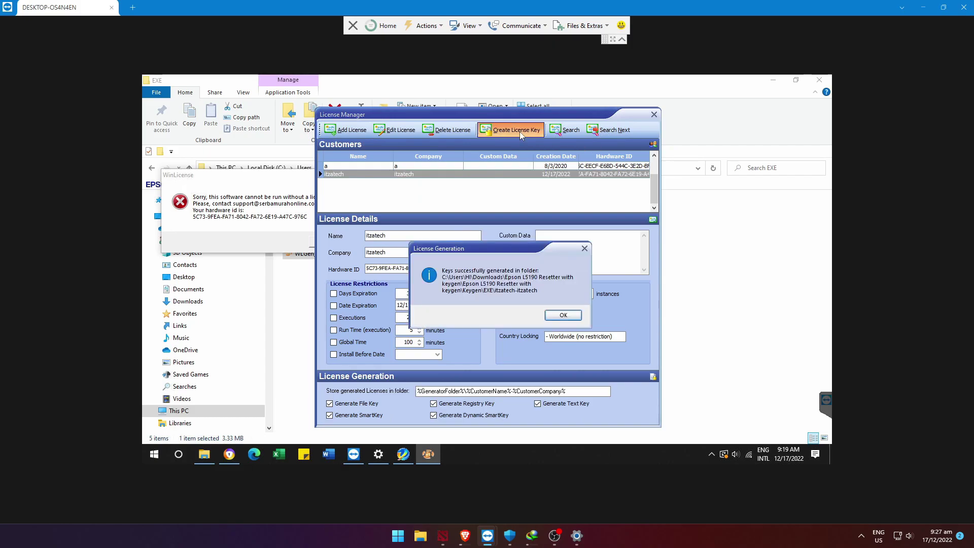
left_click(563, 315)
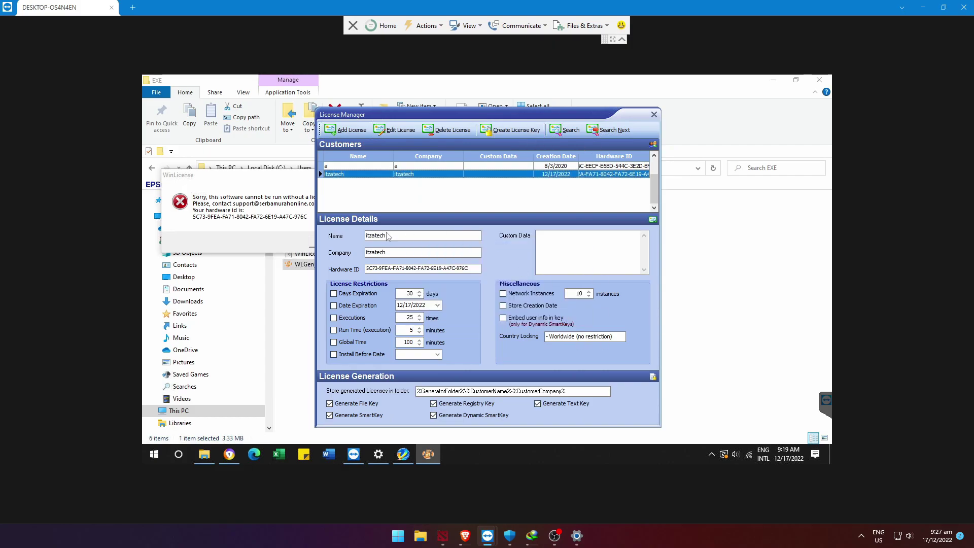
- Dismiss the unlicensed-software error and close WinLicense License Manager
left_click(278, 188)
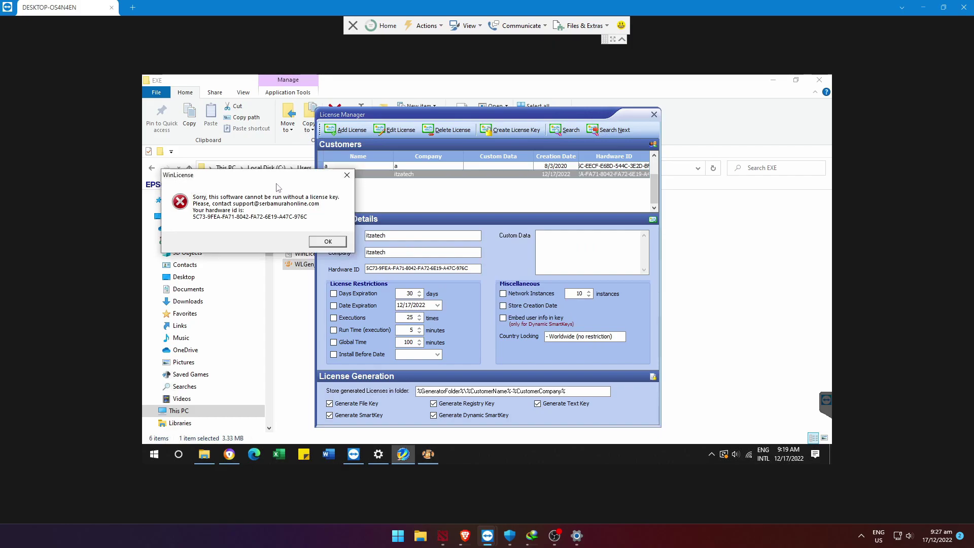
left_click(328, 242)
left_click(654, 116)
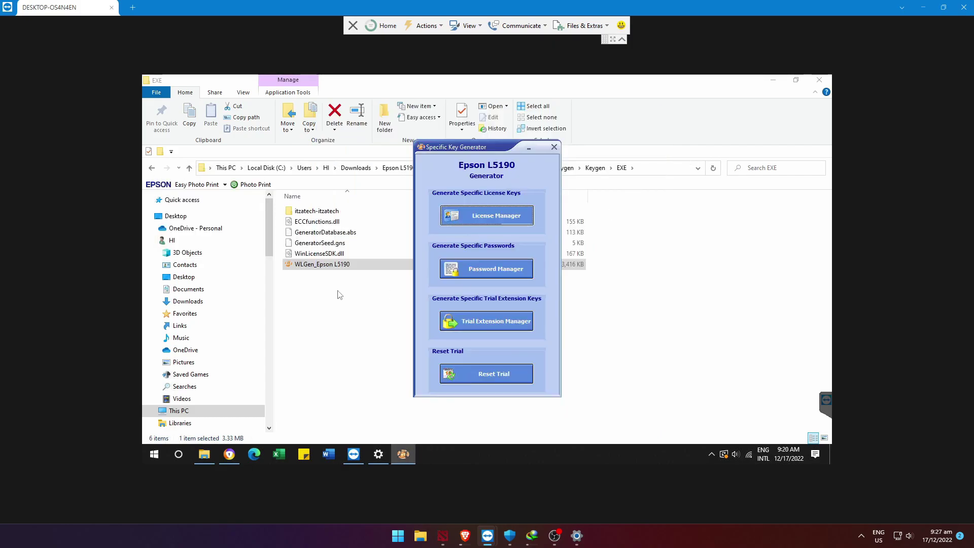
- Close the key generator and copy the five generated key files from the new license folder
left_click(553, 148)
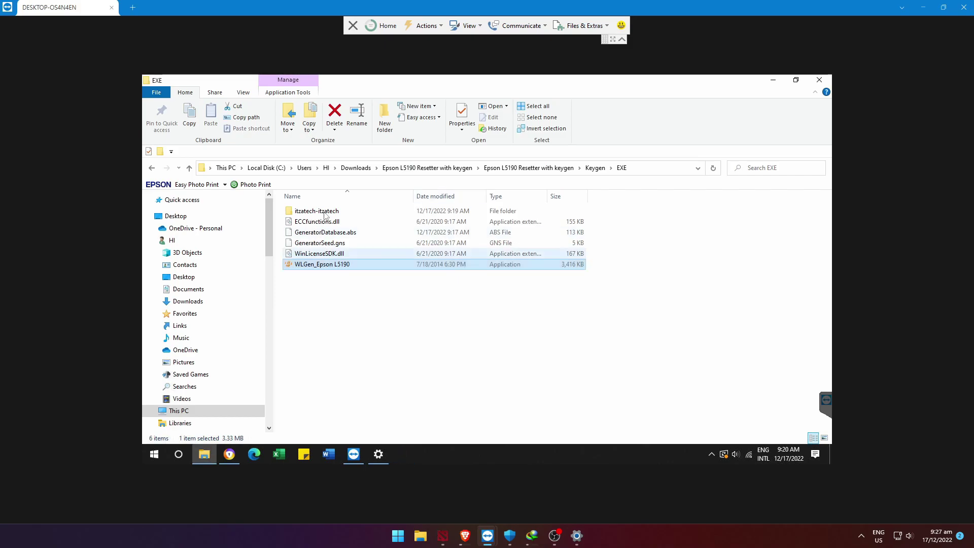
double_click(348, 230)
left_click_drag(406, 304, 292, 200)
key("ctrl+c")
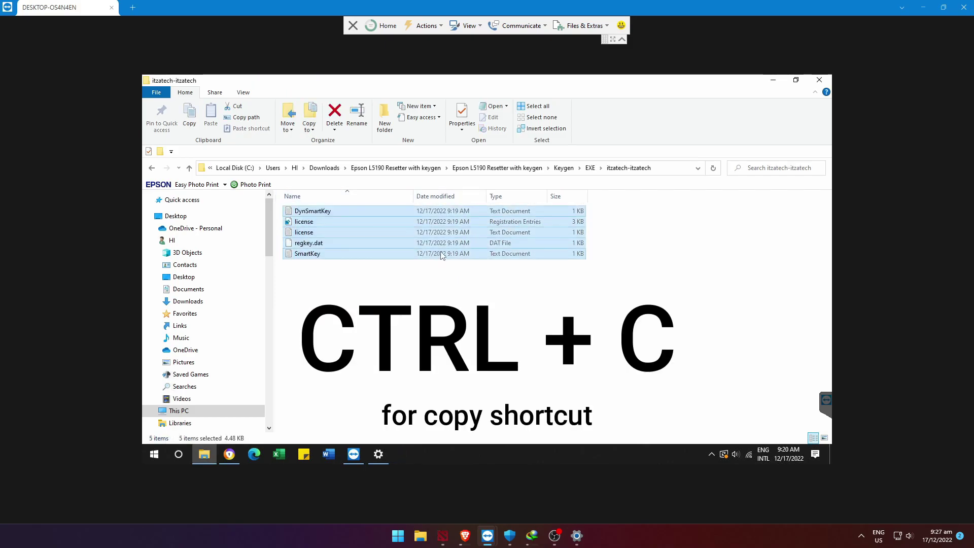
- Paste the key files into the Epson L5190 Resetter with keygen folder beside Adjprog
left_click(151, 169)
left_click(151, 170)
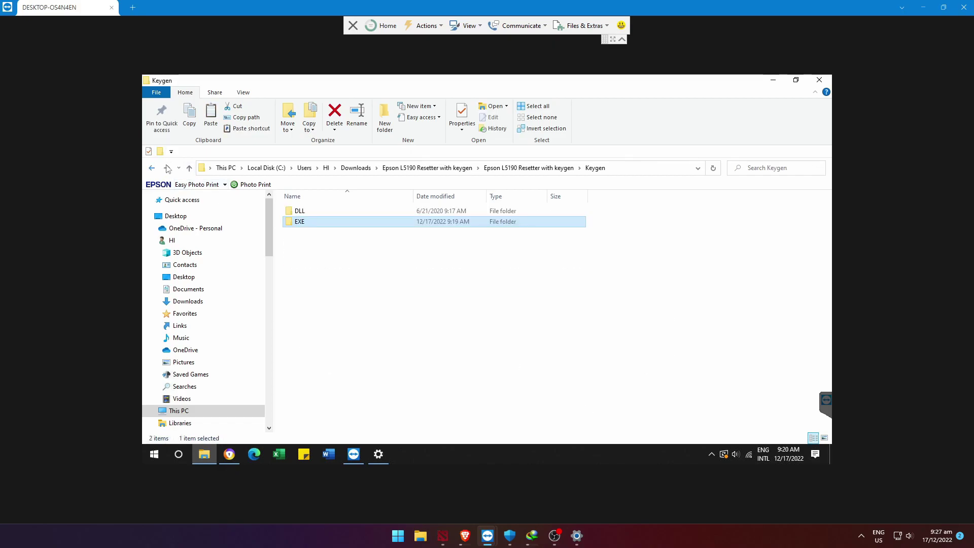
left_click(151, 168)
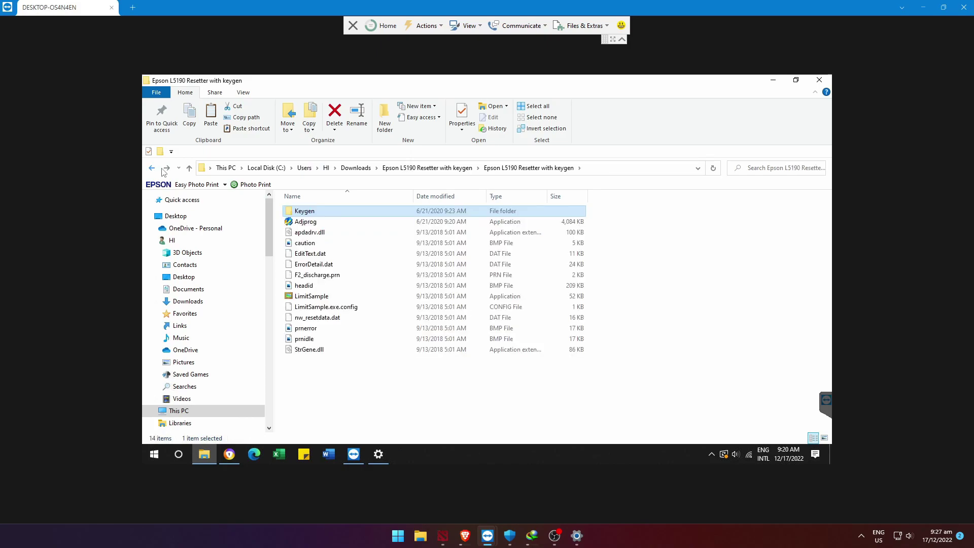
key("ctrl+v")
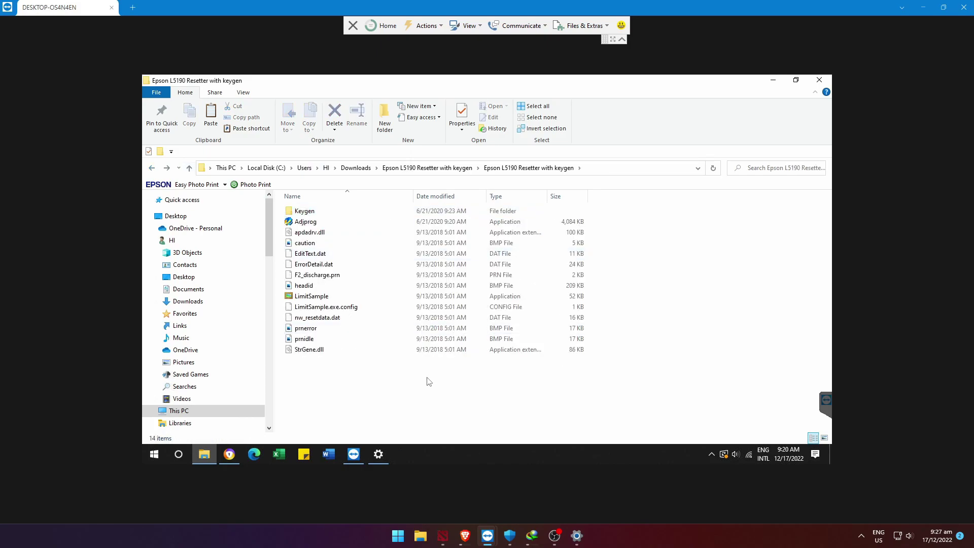
- Launch Adjprog, set port USB003 (L5190 Series), and enter Particular adjustment mode
double_click(311, 223)
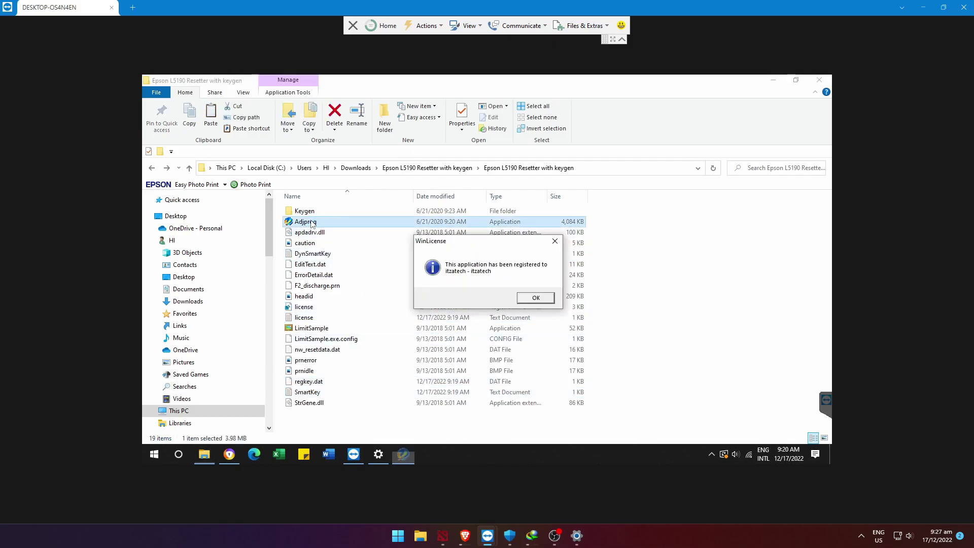
left_click(536, 299)
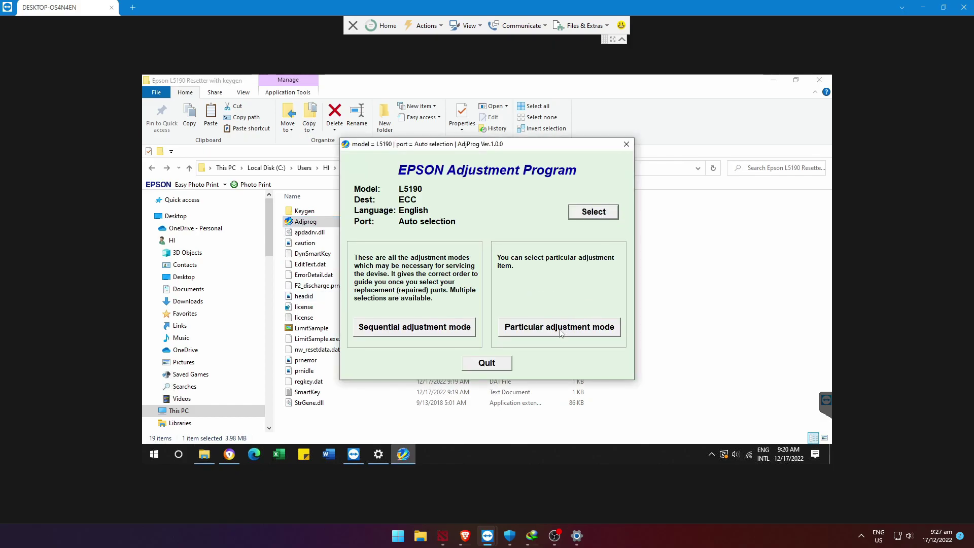
left_click(600, 214)
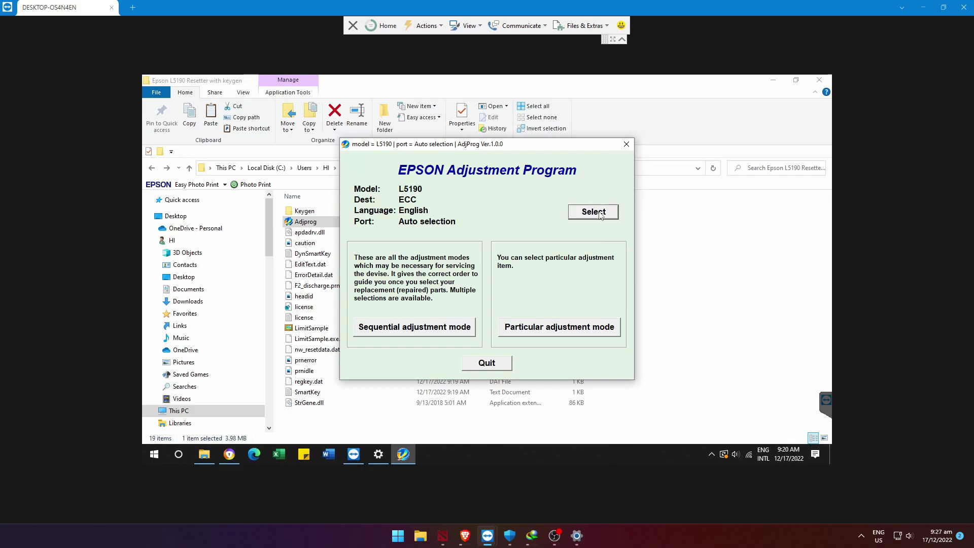
left_click(601, 216)
left_click(593, 309)
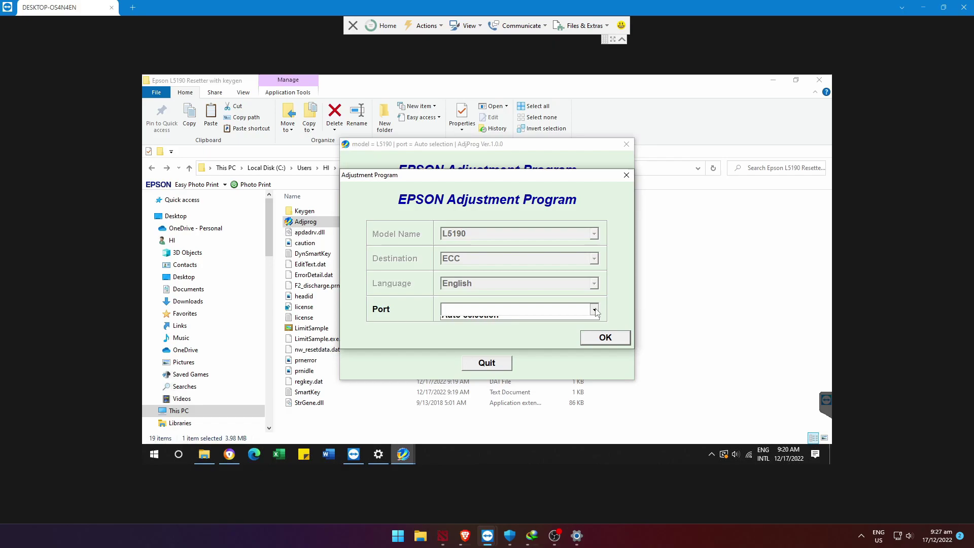
left_click(535, 323)
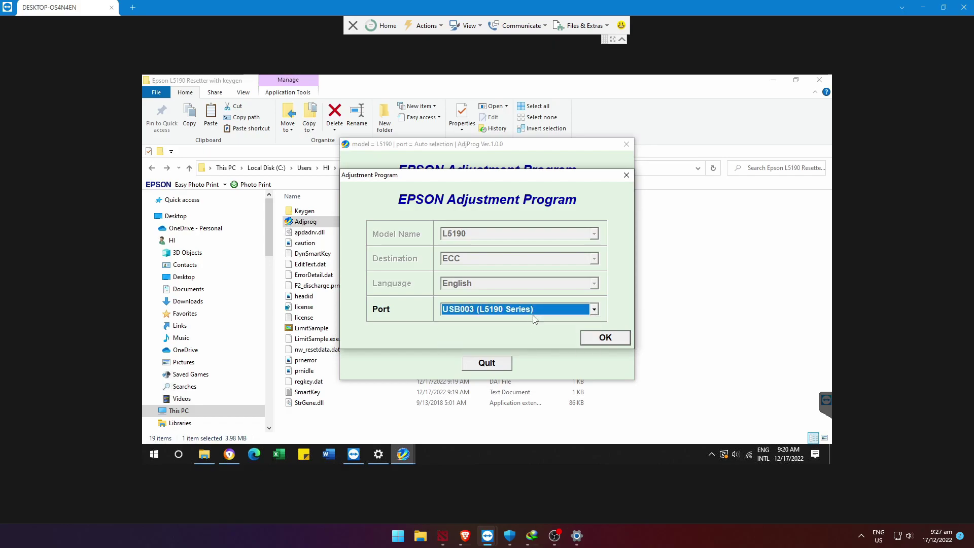
left_click(597, 342)
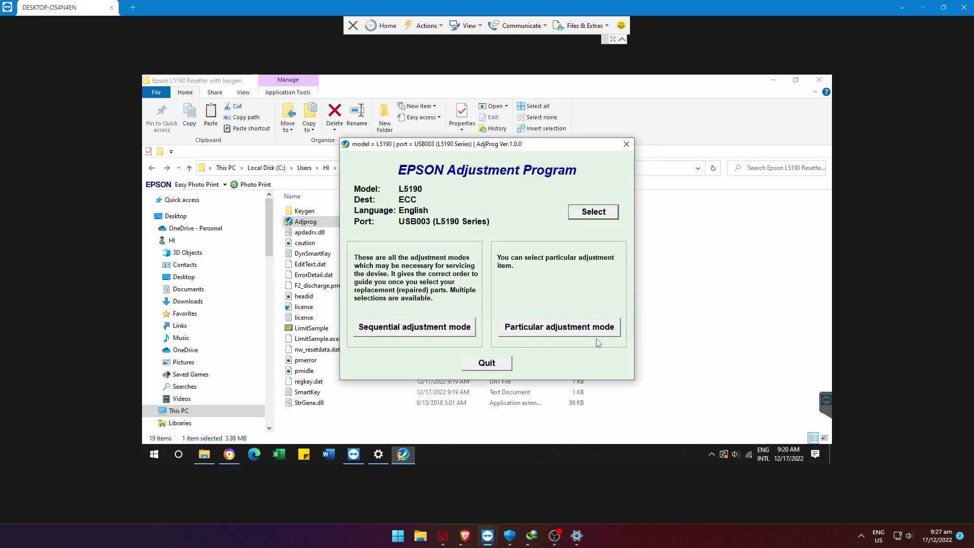
left_click(540, 332)
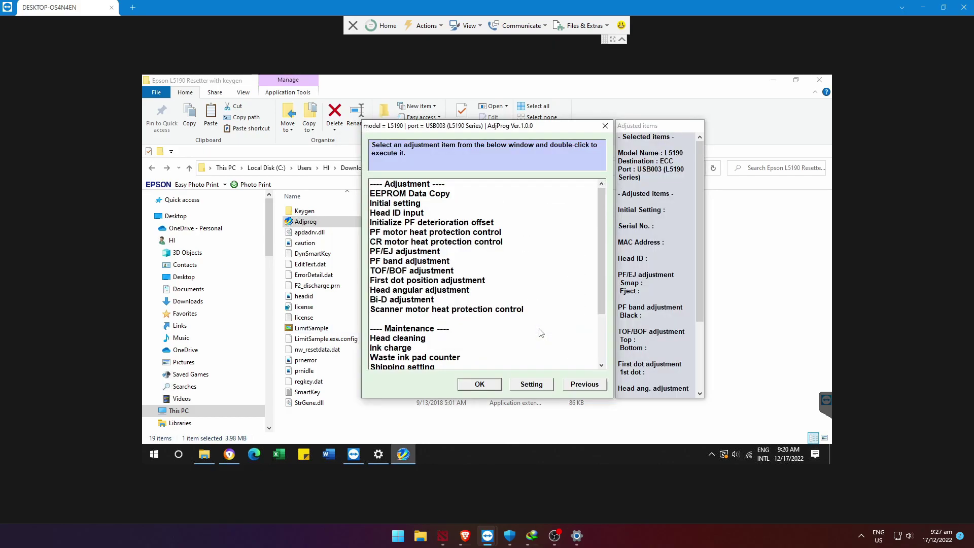
- Open Waste ink pad counter, tick Main and Platen pad counters, and read main pad at 6346 points (100%)
left_click(397, 358)
left_click(481, 384)
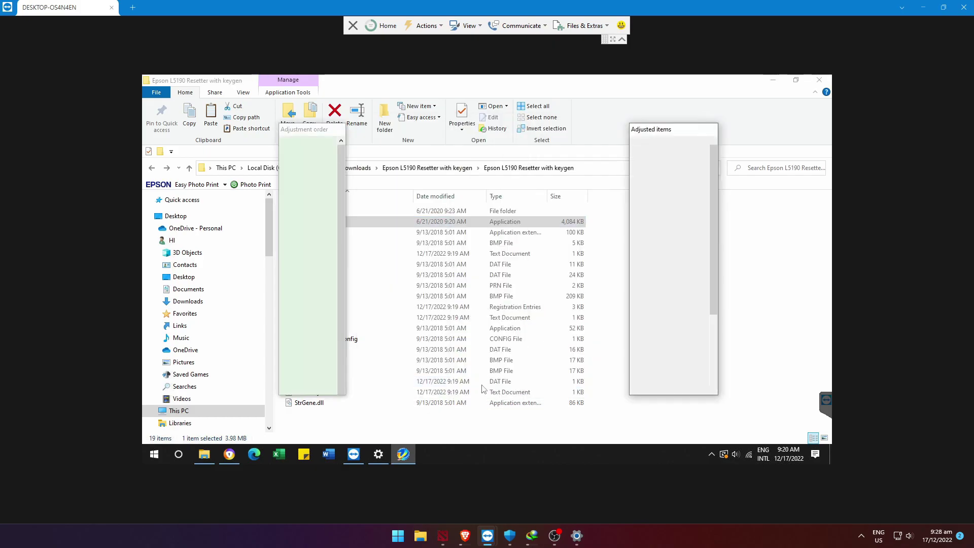
left_click(367, 225)
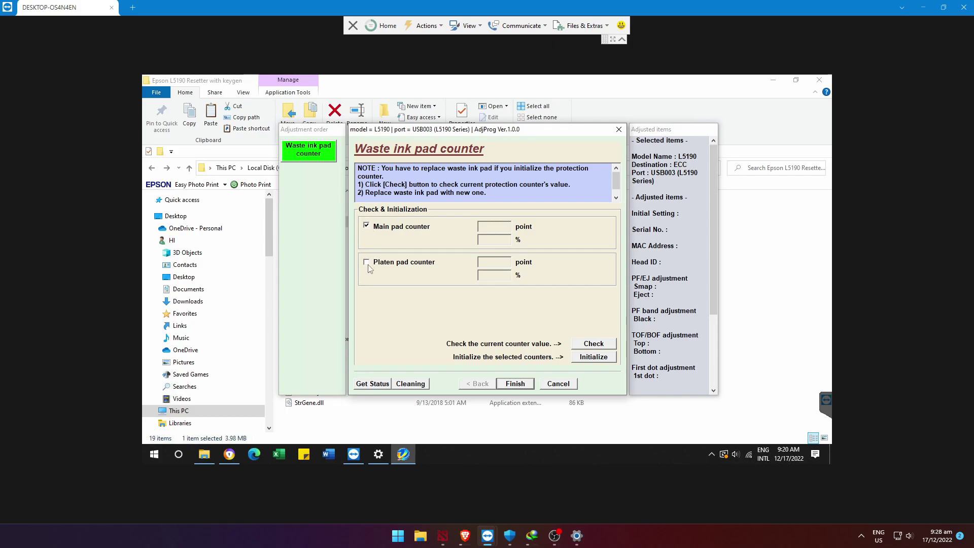
left_click(366, 261)
left_click(590, 348)
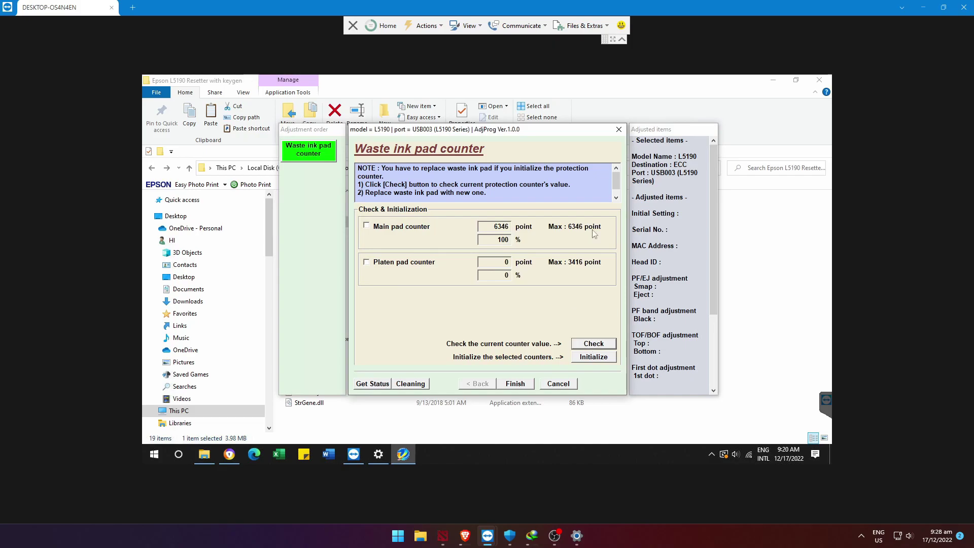
left_click_drag(485, 239, 528, 237)
- Initialize both pad counters, confirm the prompts, and see them read 0 points (0%)
left_click(588, 358)
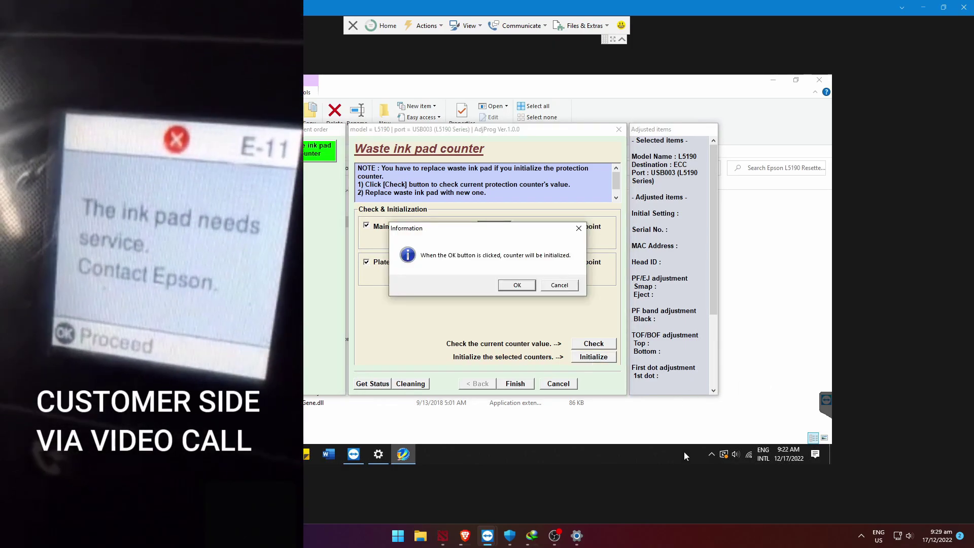
left_click(517, 285)
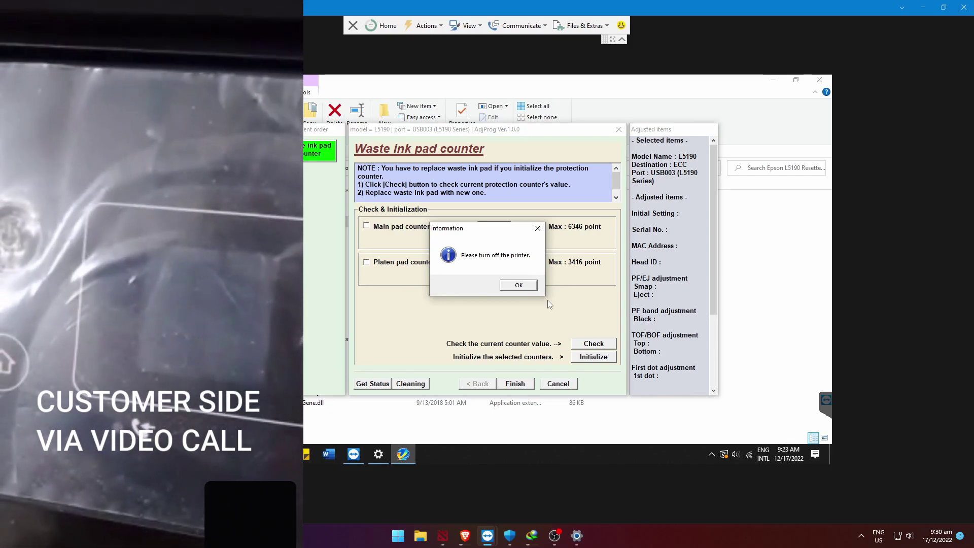
left_click(529, 286)
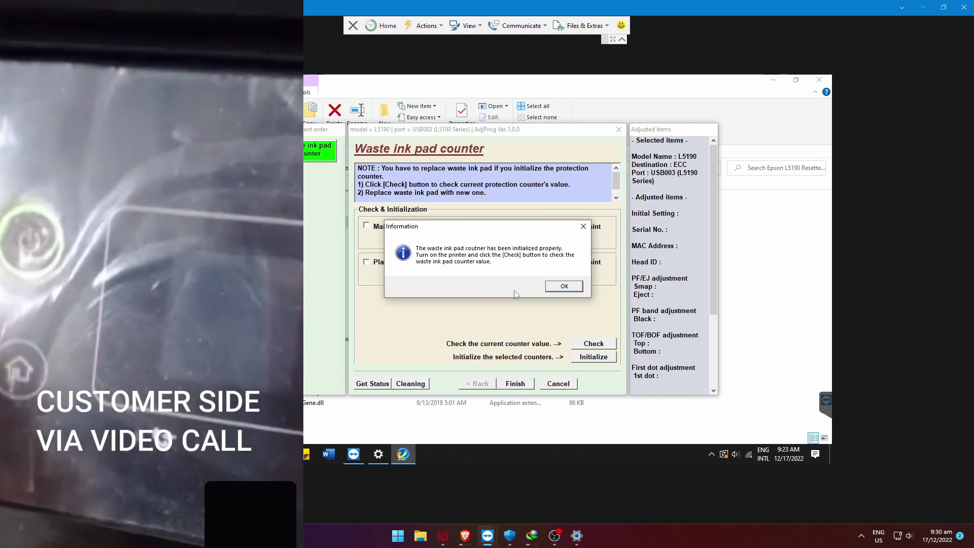
left_click(564, 286)
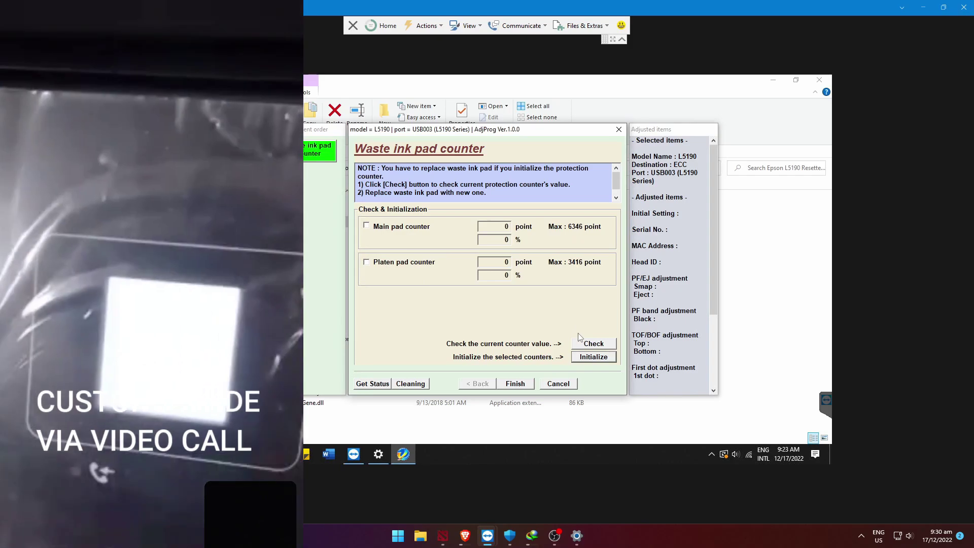